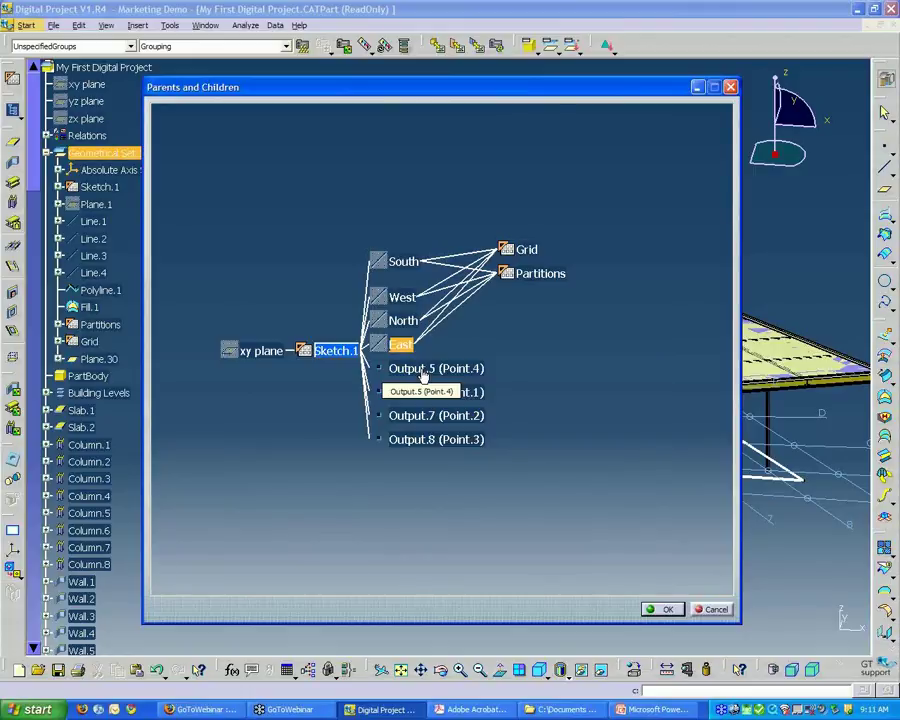
Step: Expand the children of the four output points of Sketch.1, Output.5 to Output.8, in the dependency graph
middle_click_drag(632, 441, 622, 450)
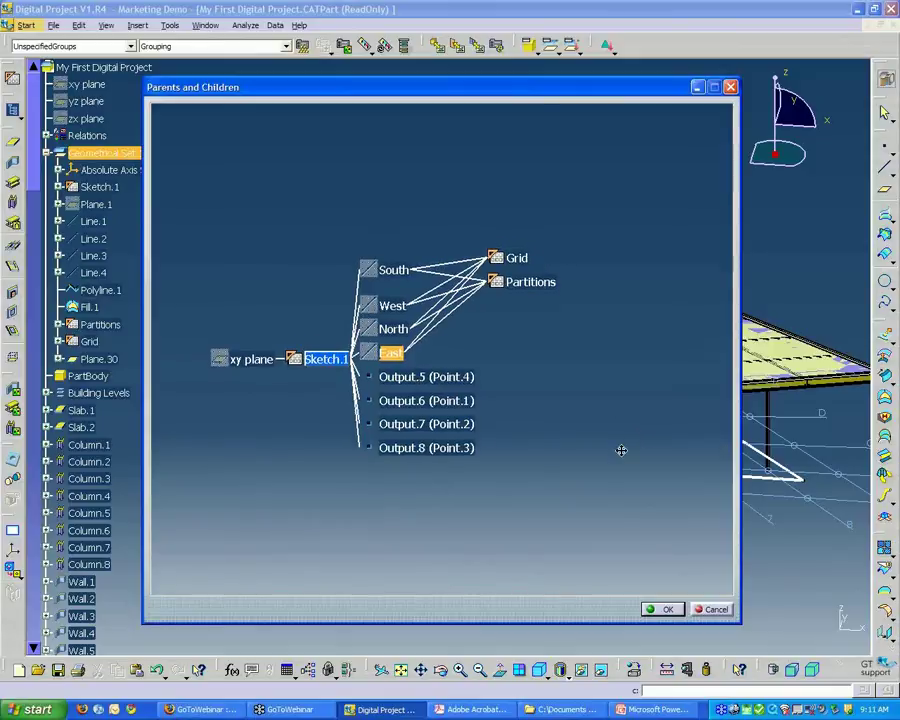
left_click(424, 381)
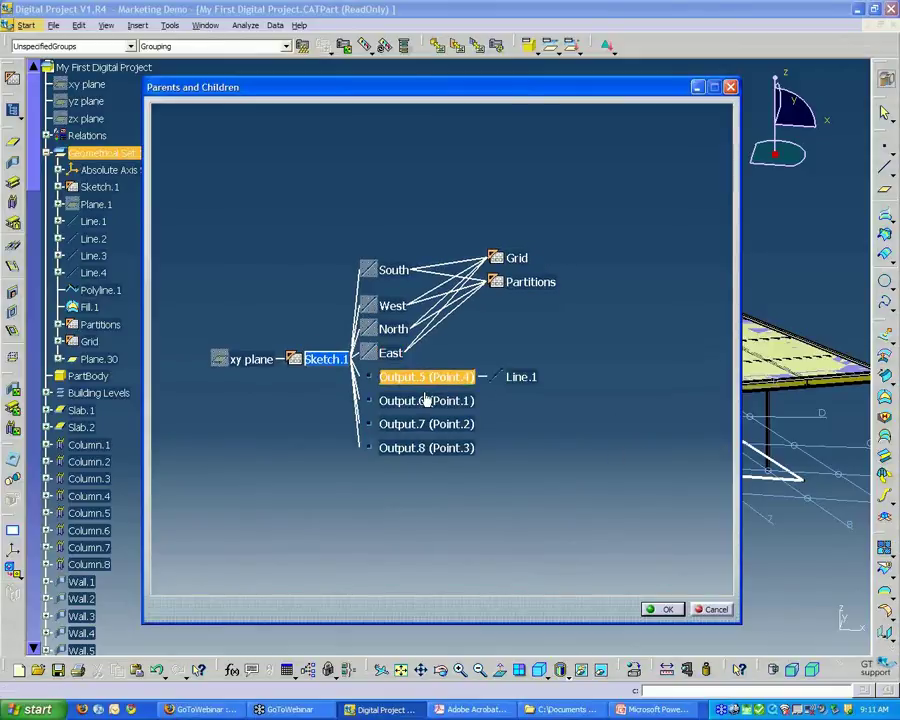
left_click(427, 402)
left_click(432, 430)
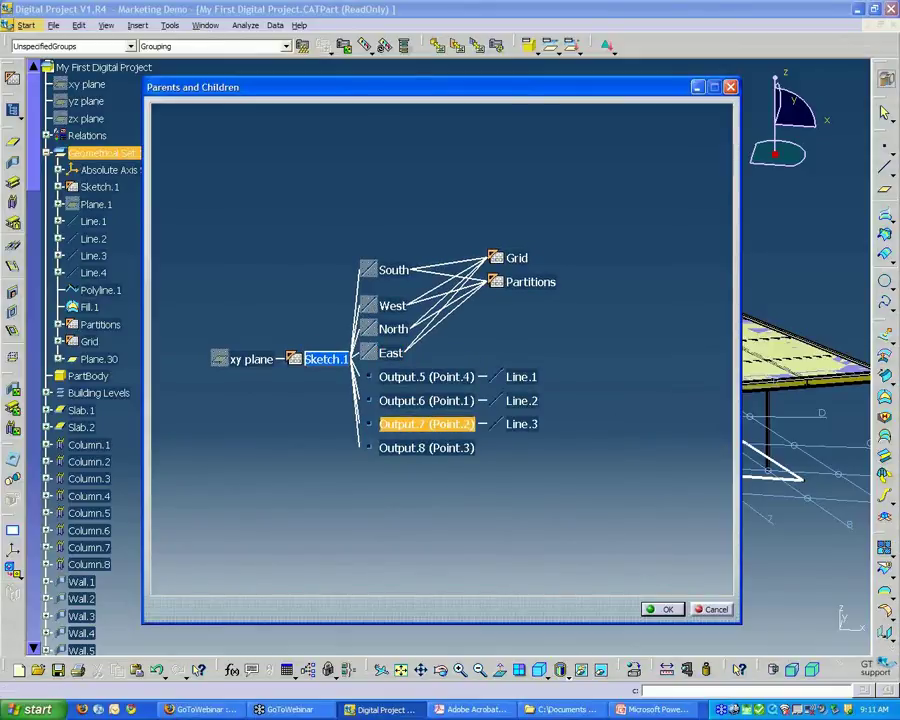
left_click(438, 452)
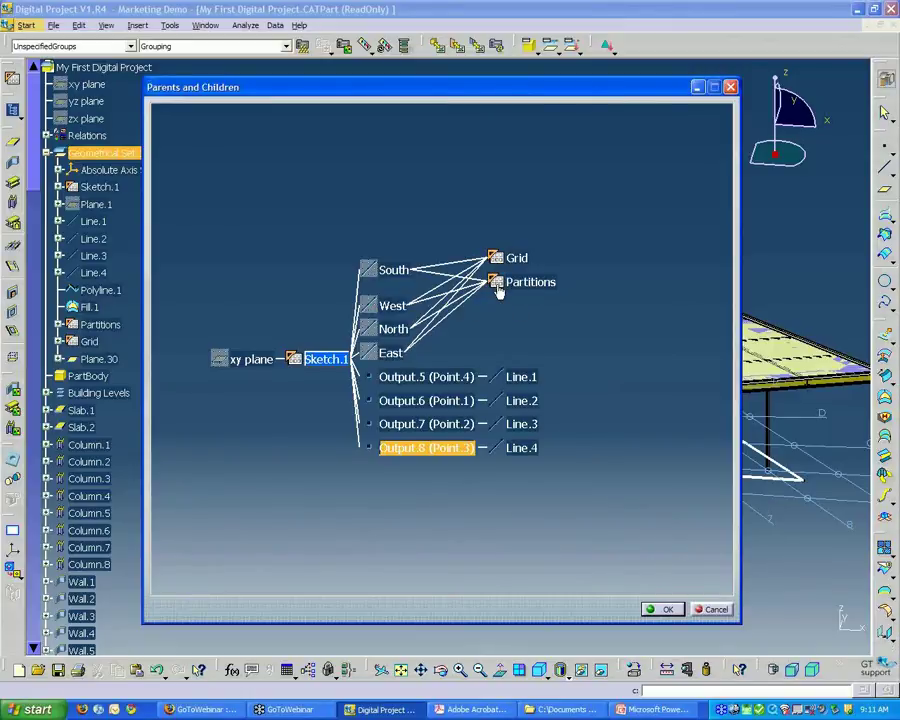
Step: Expand the Partitions node in the dependency graph to inspect its children, and collapse it again
left_click_drag(523, 94, 474, 97)
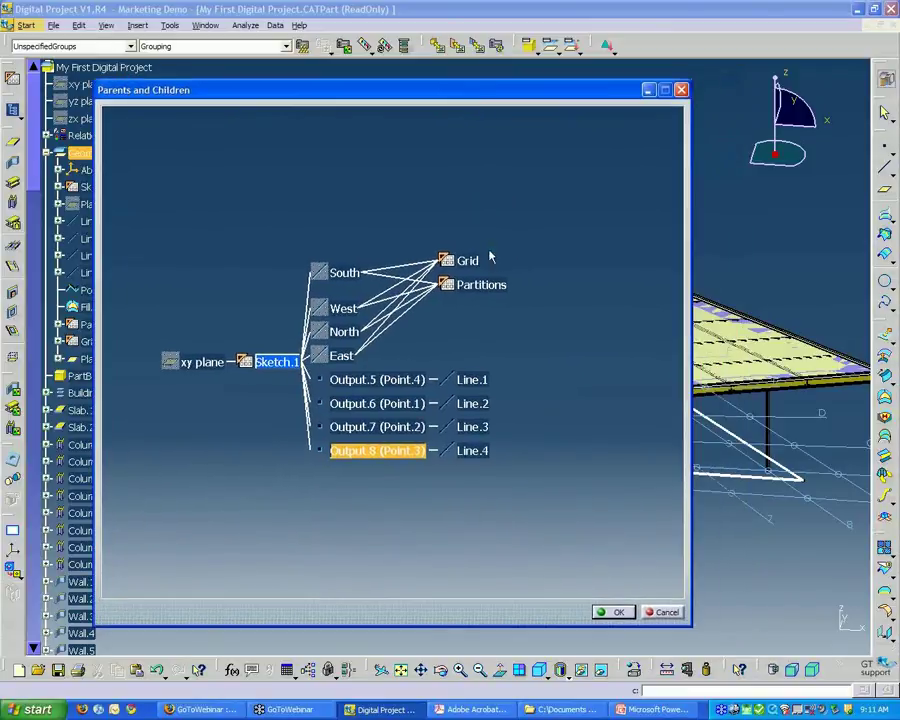
double_click(455, 287)
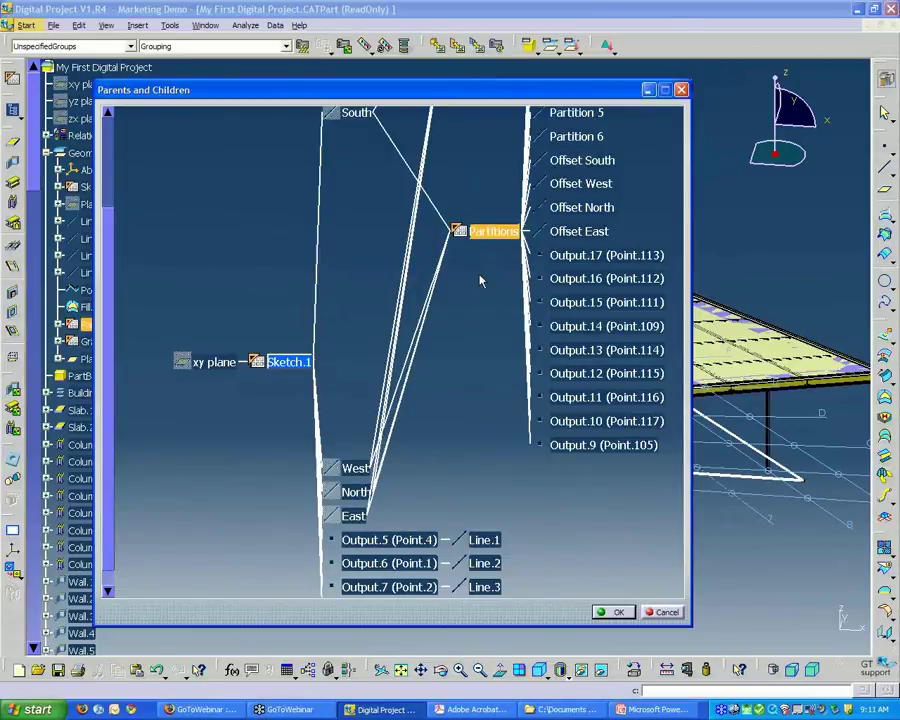
middle_click_drag(480, 281, 450, 384)
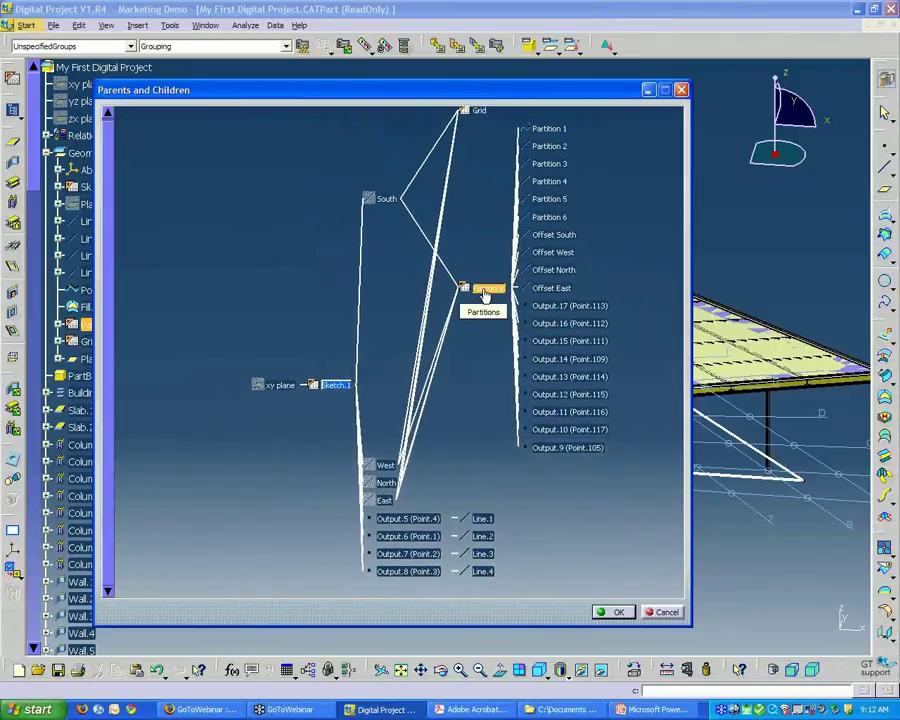
double_click(485, 295)
middle_click_drag(462, 389, 470, 304, "ctrl")
mouse_move(480, 348)
middle_mouse_down()
mouse_move(506, 344)
mouse_move(500, 365)
mouse_move(474, 366)
mouse_move(467, 381)
mouse_move(460, 337)
mouse_move(463, 344)
middle_mouse_up()
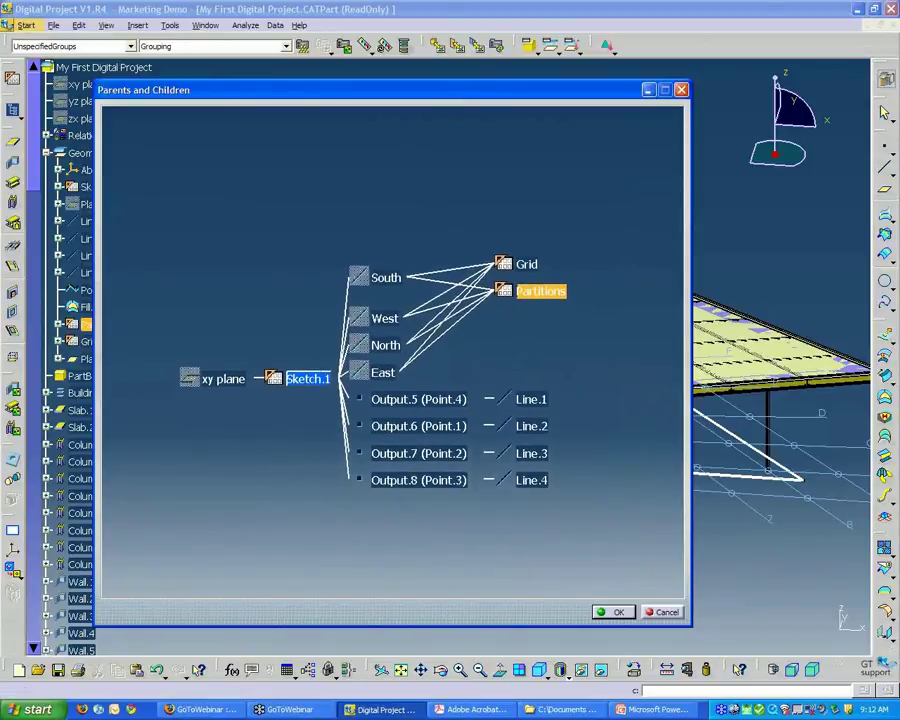
Step: Expand Line.1 to Line.4 in the dependency graph to trace their children
middle_click_drag(446, 390, 488, 350)
left_click(520, 388)
middle_click_drag(604, 393, 538, 364)
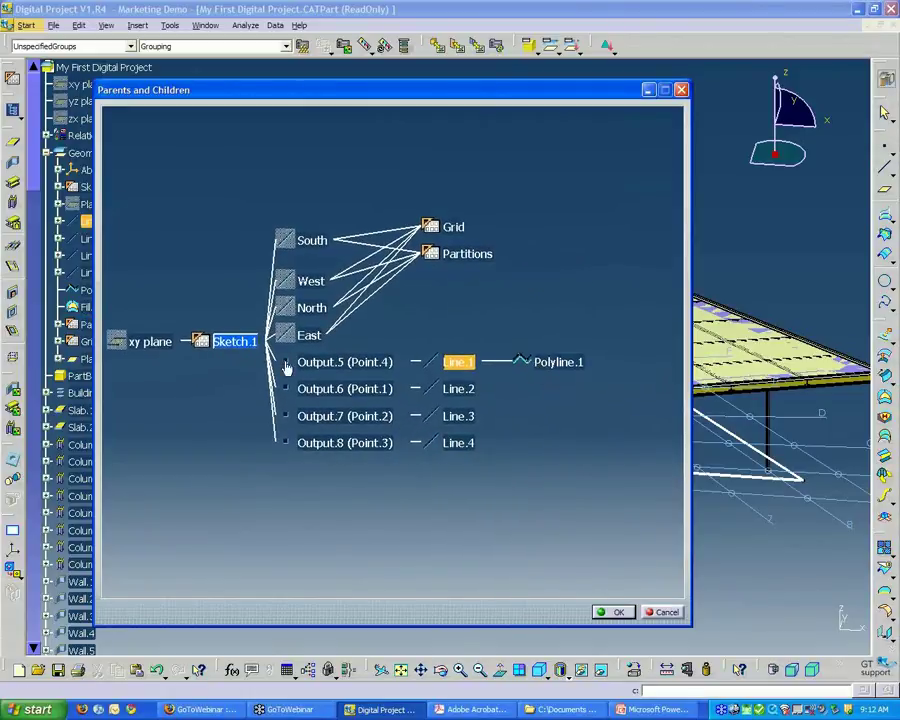
middle_click_drag(174, 358, 197, 339)
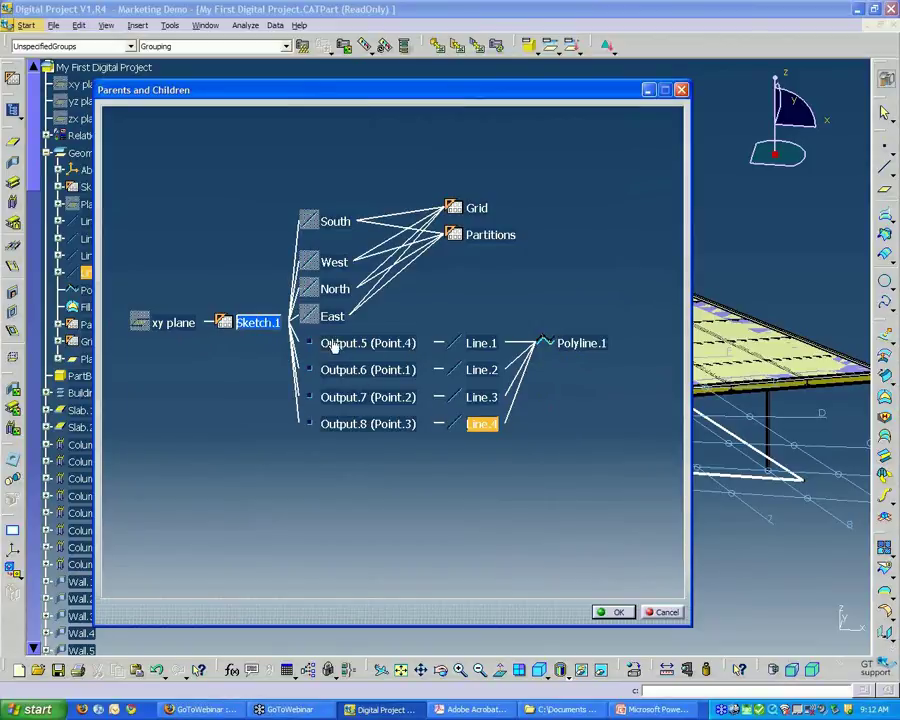
Step: Expand the children of Polyline.1, highlight Fill.1, and close the dependency graph
double_click(568, 345)
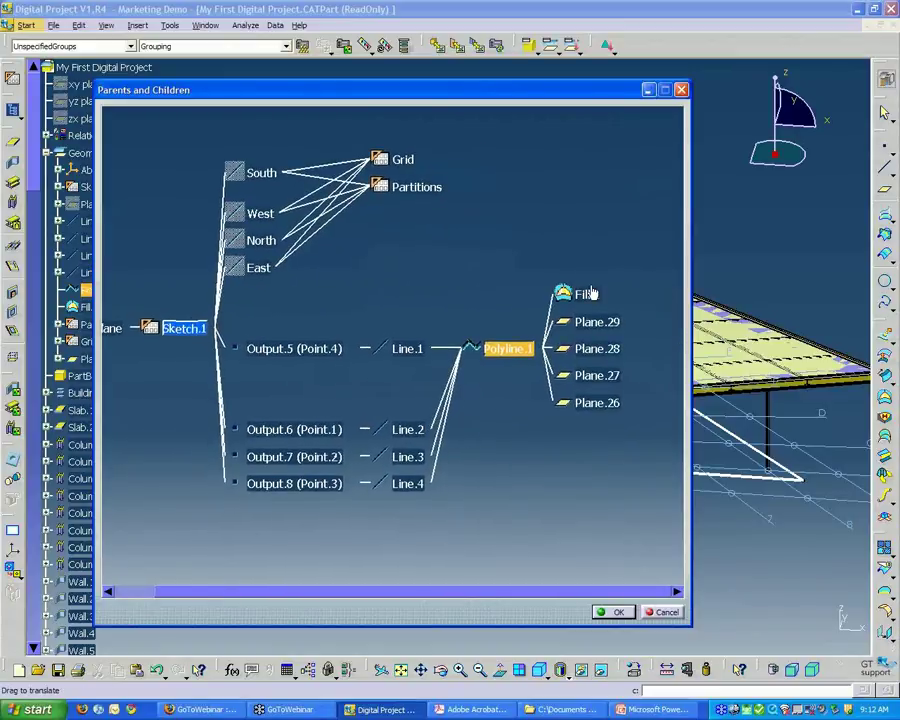
left_click(586, 294)
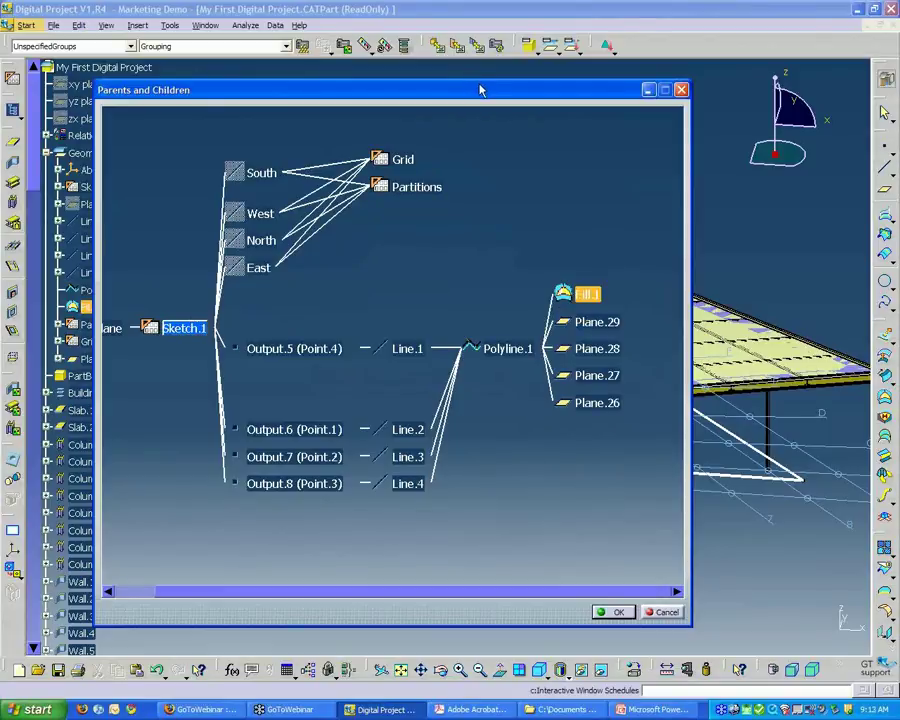
left_click_drag(480, 91, 511, 92)
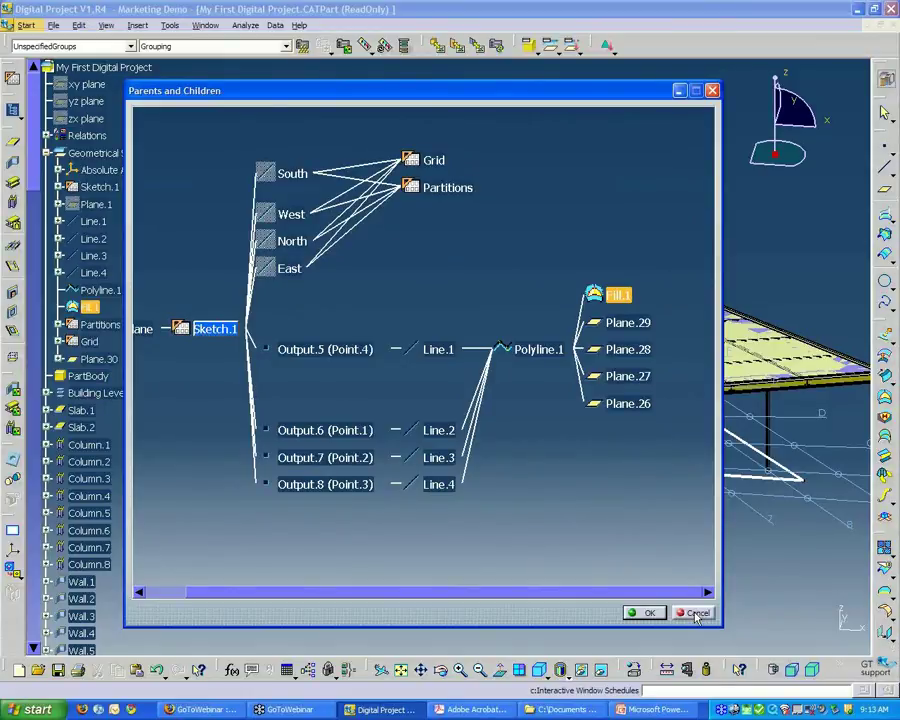
left_click(696, 613)
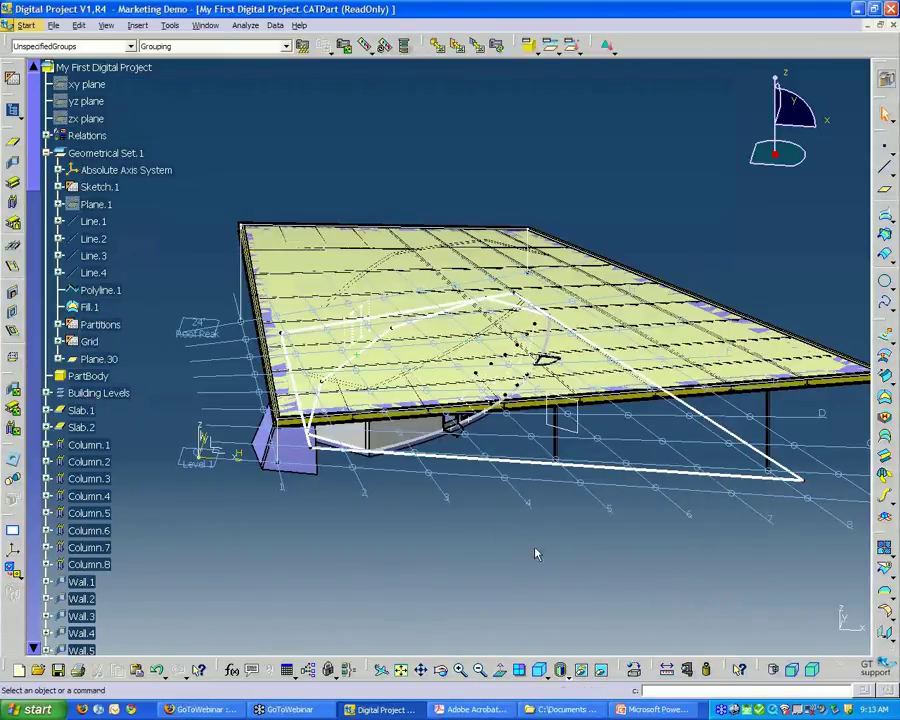
Step: Examine the roof edge beams, corner joint, walls and grid of the building model from several angles and distances
middle_click_drag(535, 553, 512, 212)
middle_click_drag(456, 429, 569, 240)
middle_click_drag(297, 414, 540, 272)
middle_click_drag(395, 300, 640, 365)
middle_click_drag(100, 250, 560, 282)
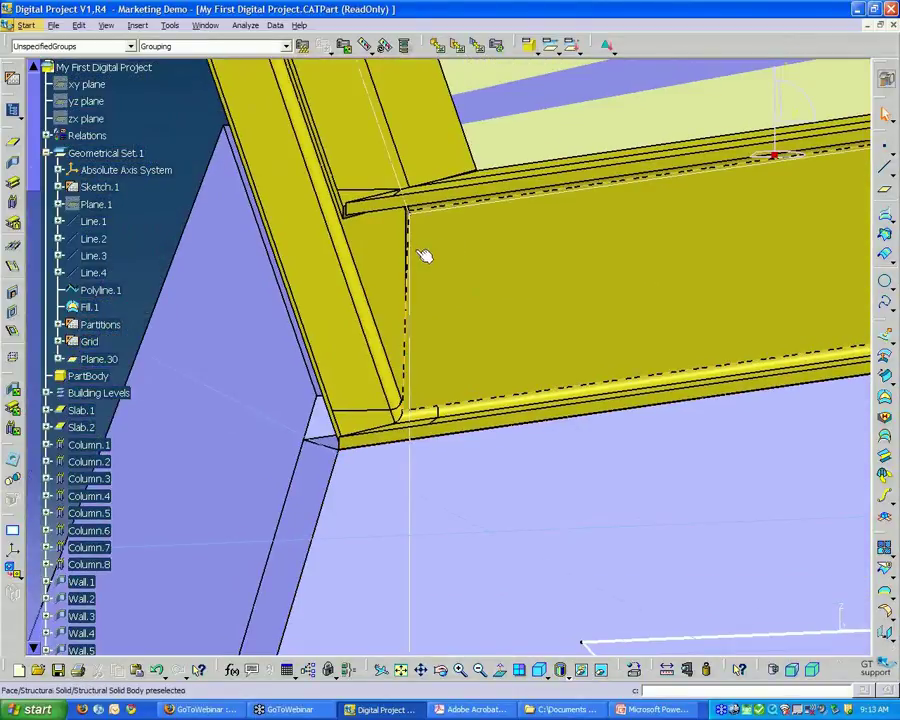
middle_click_drag(412, 245, 466, 498)
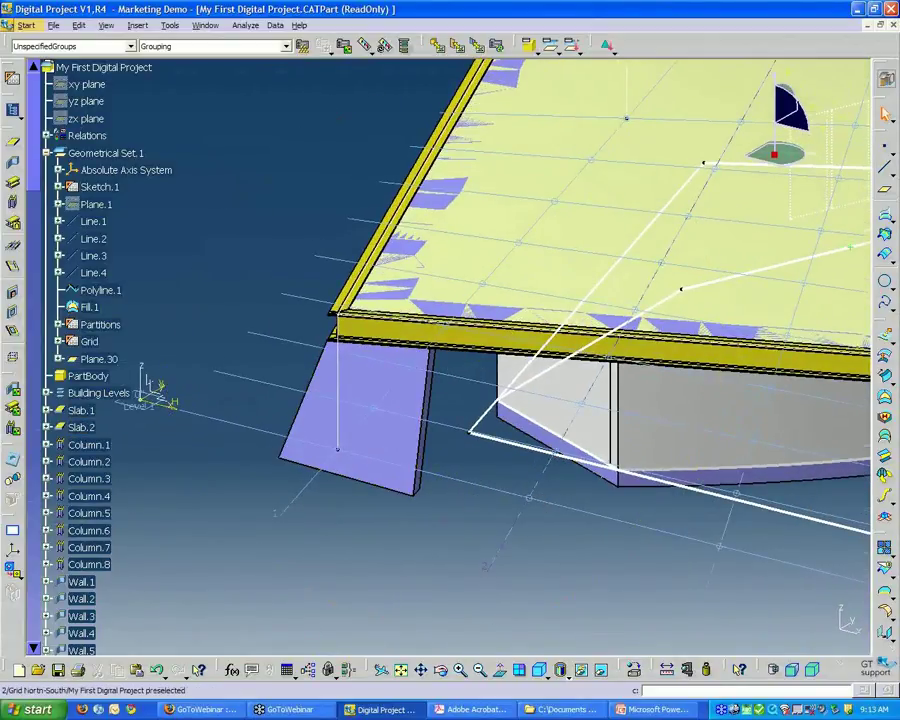
mouse_move(486, 566)
middle_mouse_down()
mouse_move(404, 404)
mouse_move(464, 394)
mouse_move(460, 372)
mouse_move(484, 346)
mouse_move(390, 348)
mouse_move(382, 354)
mouse_move(502, 424)
mouse_move(533, 415)
mouse_move(522, 420)
mouse_move(520, 510)
mouse_move(470, 530)
mouse_move(470, 570)
middle_mouse_up()
middle_click_drag(428, 444, 410, 500)
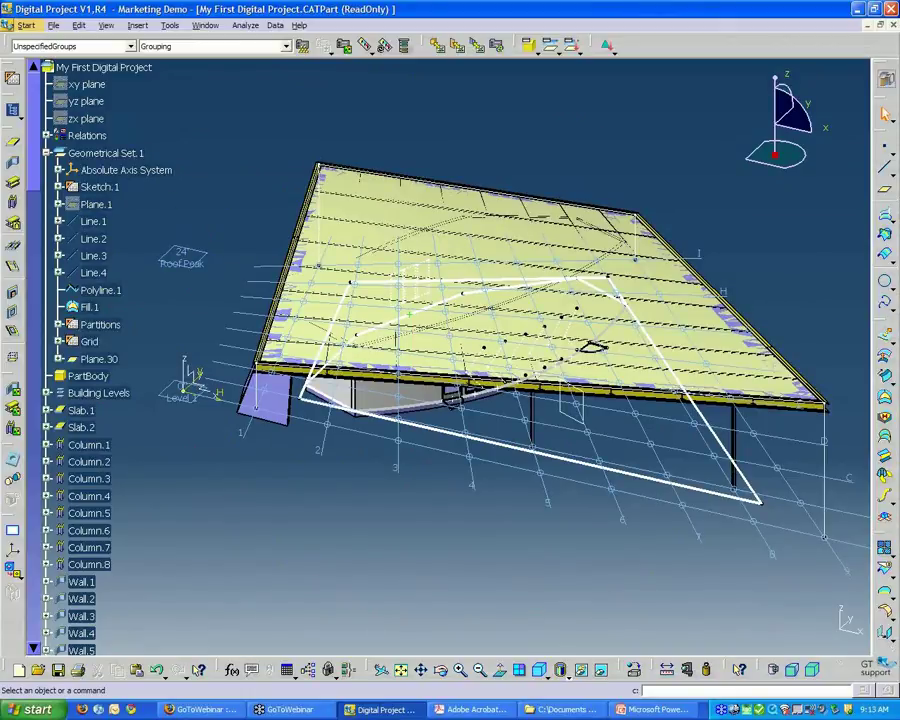
middle_click_drag(267, 511, 240, 400)
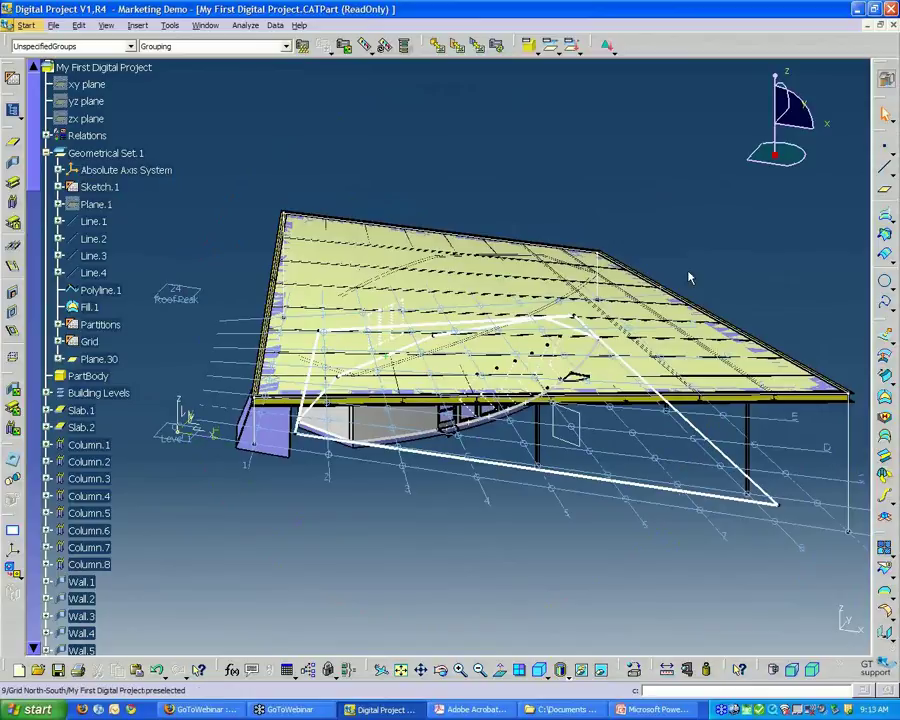
middle_click_drag(617, 279, 558, 360)
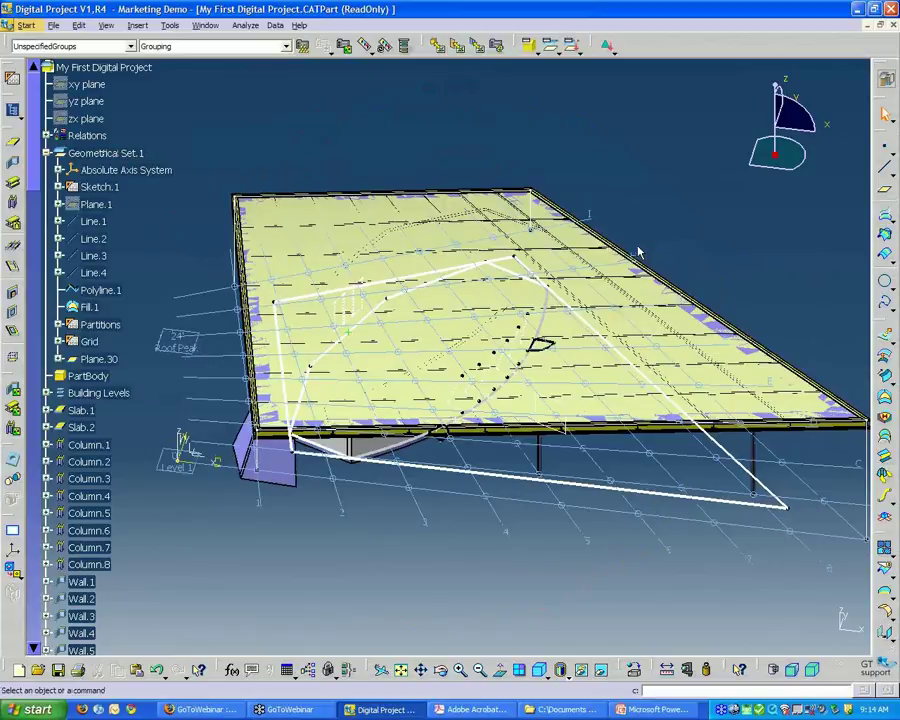
middle_click_drag(663, 234, 651, 233)
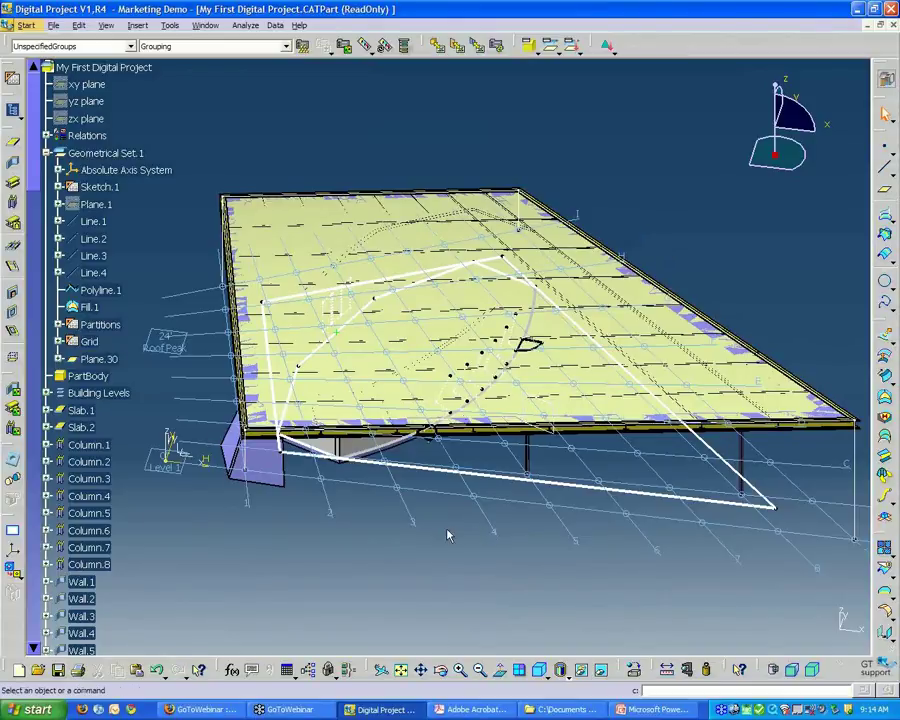
middle_click_drag(450, 533, 422, 496)
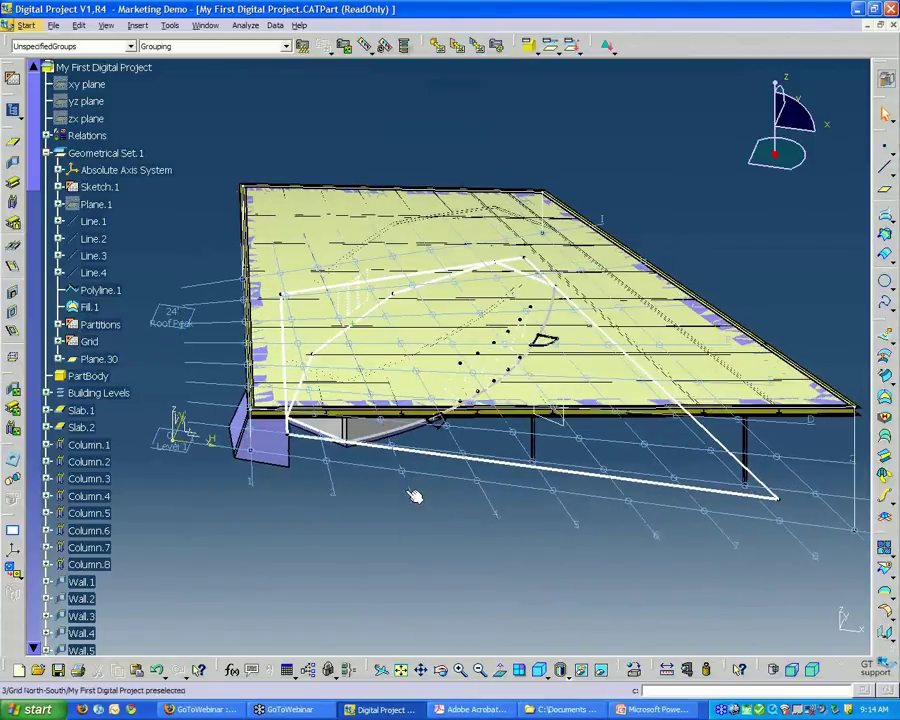
Step: Open Sketch.1 of Geometrical Set.1 for editing
left_click(105, 190)
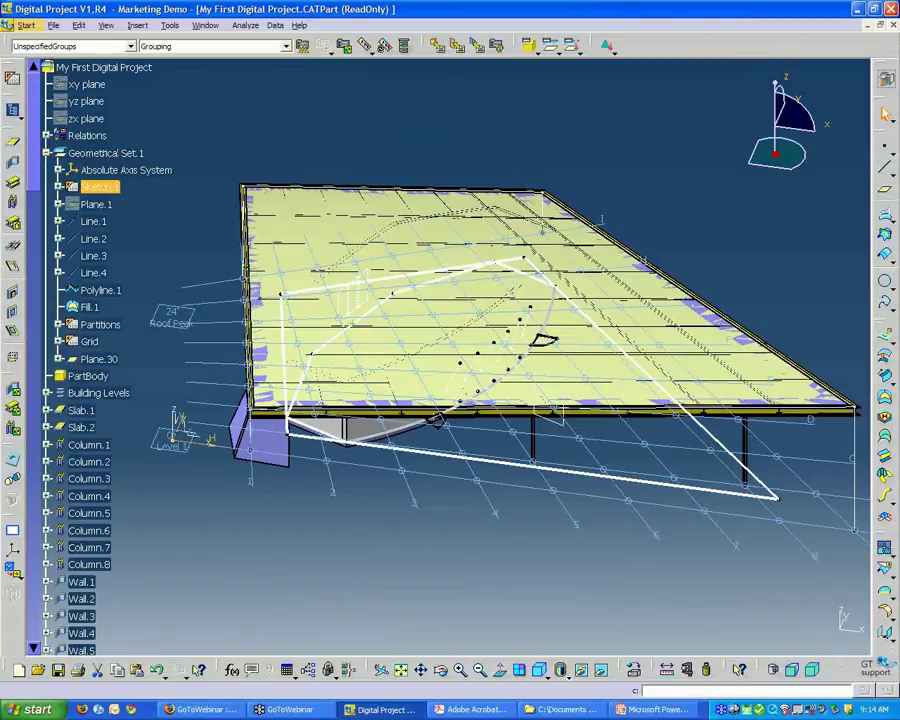
double_click(100, 187)
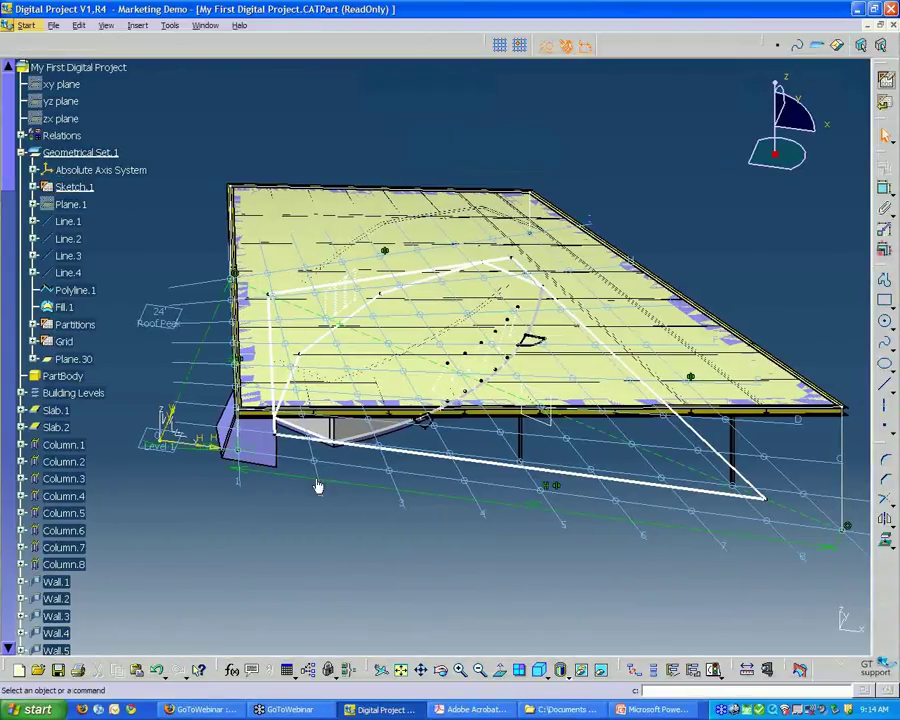
middle_click_drag(114, 305, 418, 487)
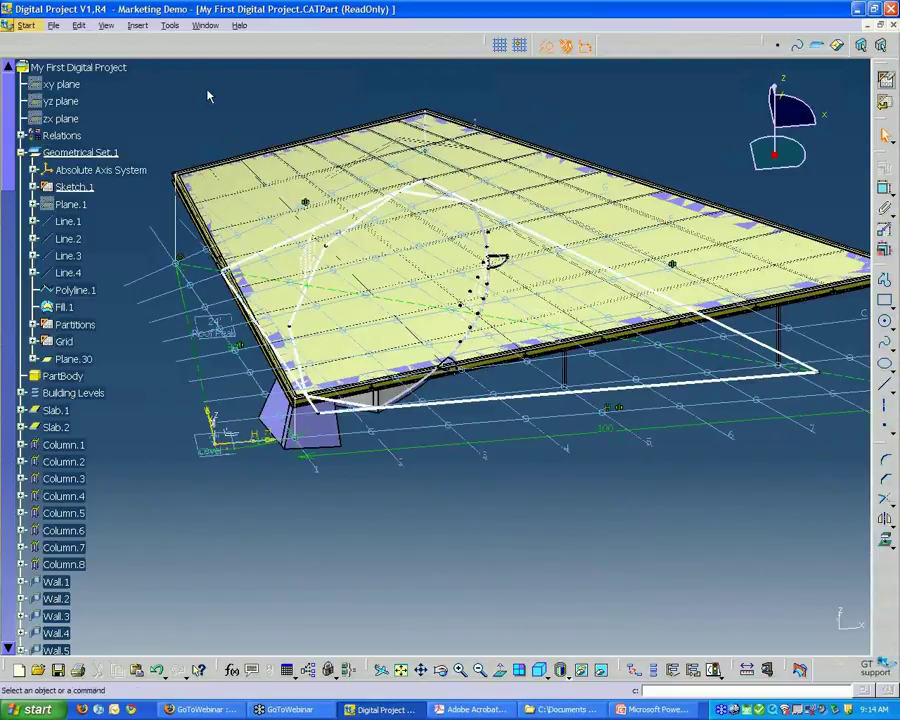
right_click(78, 153)
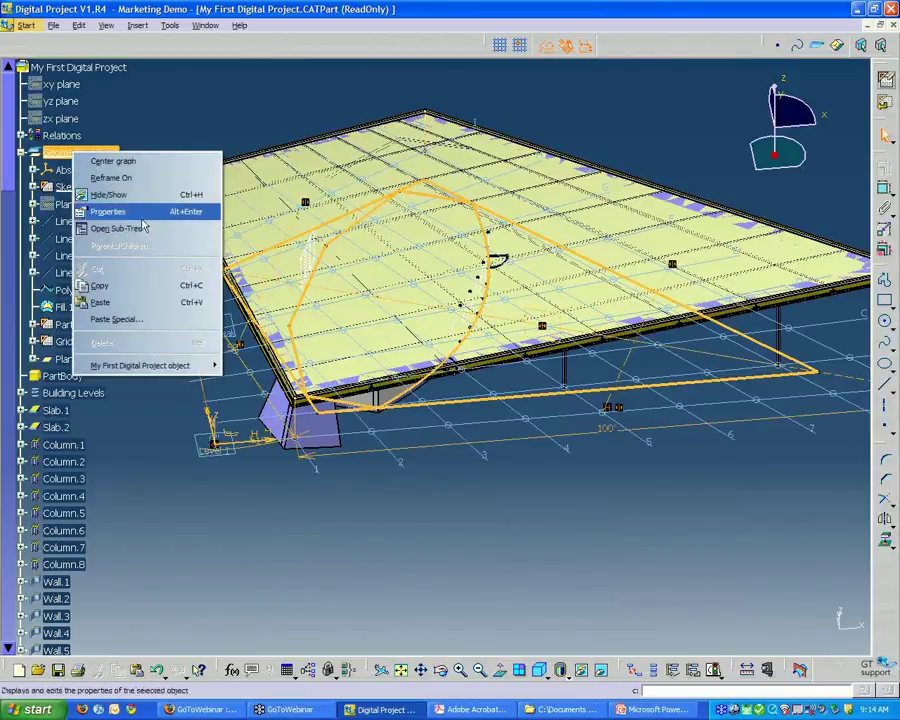
left_click(154, 116)
Step: Move the label of the 15° angle constraint away from the Level 1 marker, farther up along its reference line
middle_click_drag(354, 476, 213, 364)
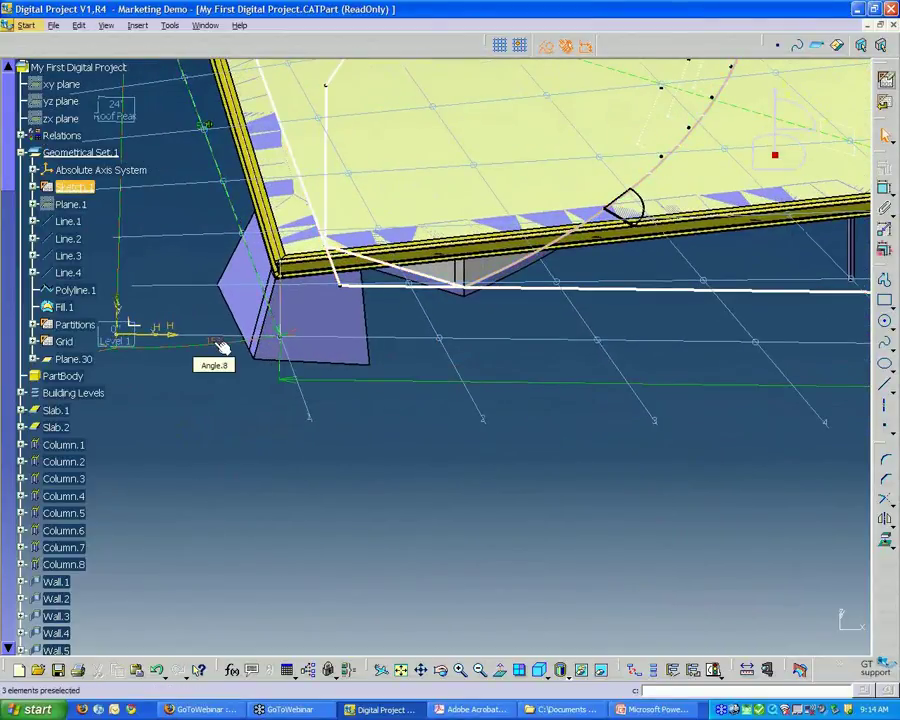
mouse_move(222, 347)
left_mouse_down()
mouse_move(200, 258)
mouse_move(200, 267)
left_mouse_up()
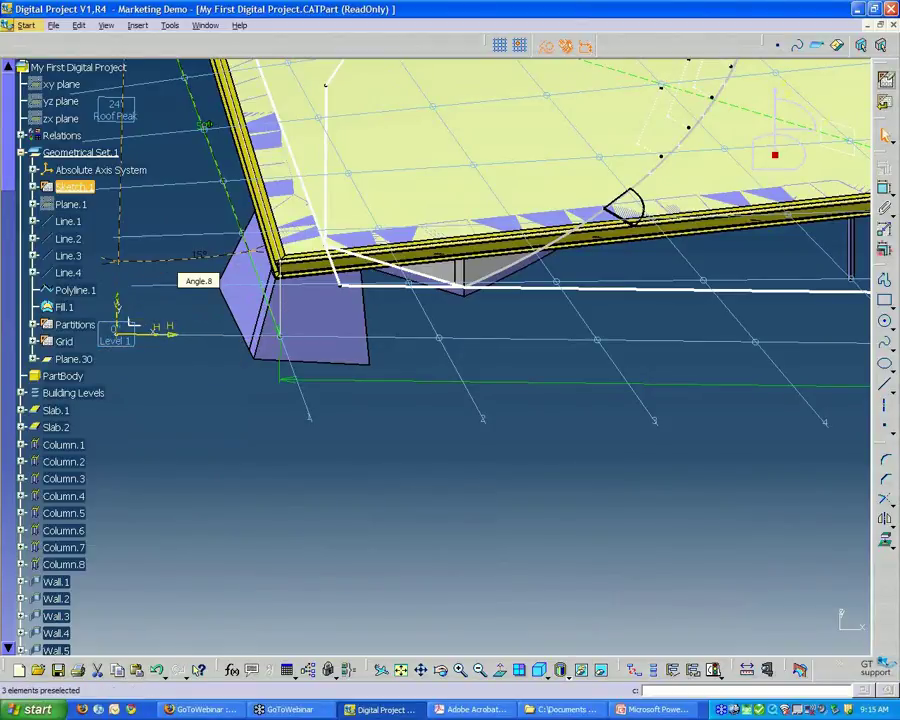
middle_click_drag(233, 368, 236, 530)
left_click(262, 450)
left_click(236, 472)
mouse_move(440, 472)
middle_mouse_down()
mouse_move(368, 472)
mouse_move(374, 430)
mouse_move(340, 542)
mouse_move(346, 552)
mouse_move(356, 408)
middle_mouse_up()
Step: Expand the outputs of Sketch.1 and show the hidden South, West, North and East lines
left_click(33, 187)
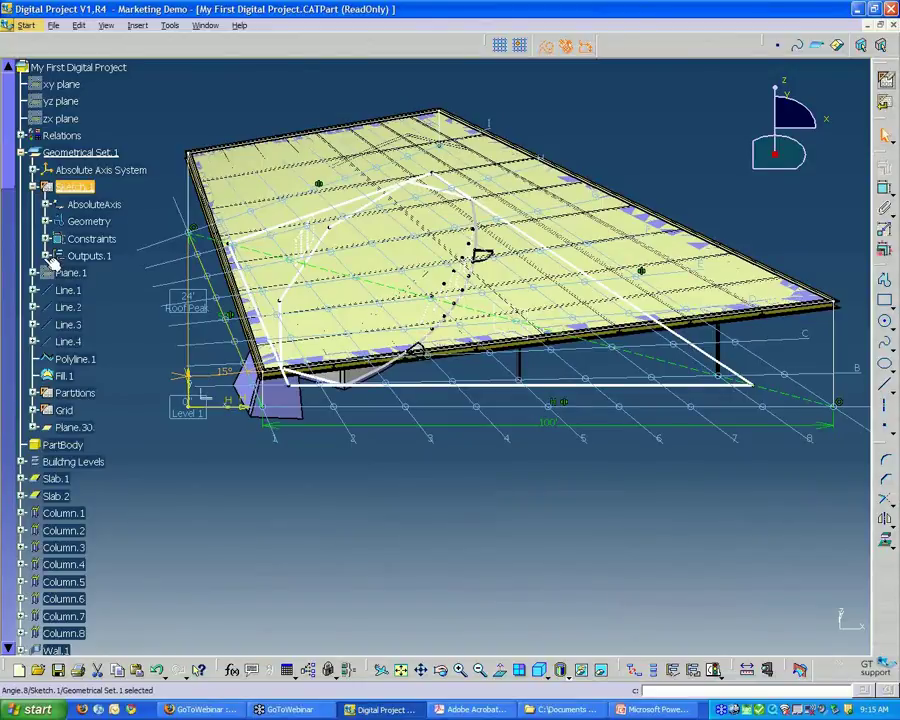
left_click(46, 256)
left_click(92, 273)
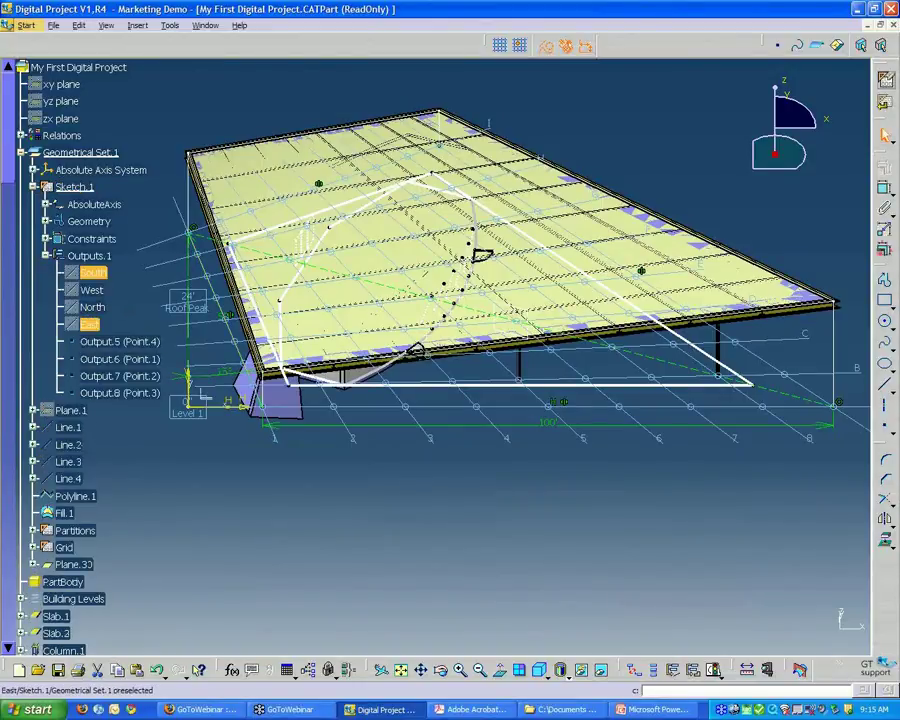
left_click(90, 324, "shift")
right_click(90, 325)
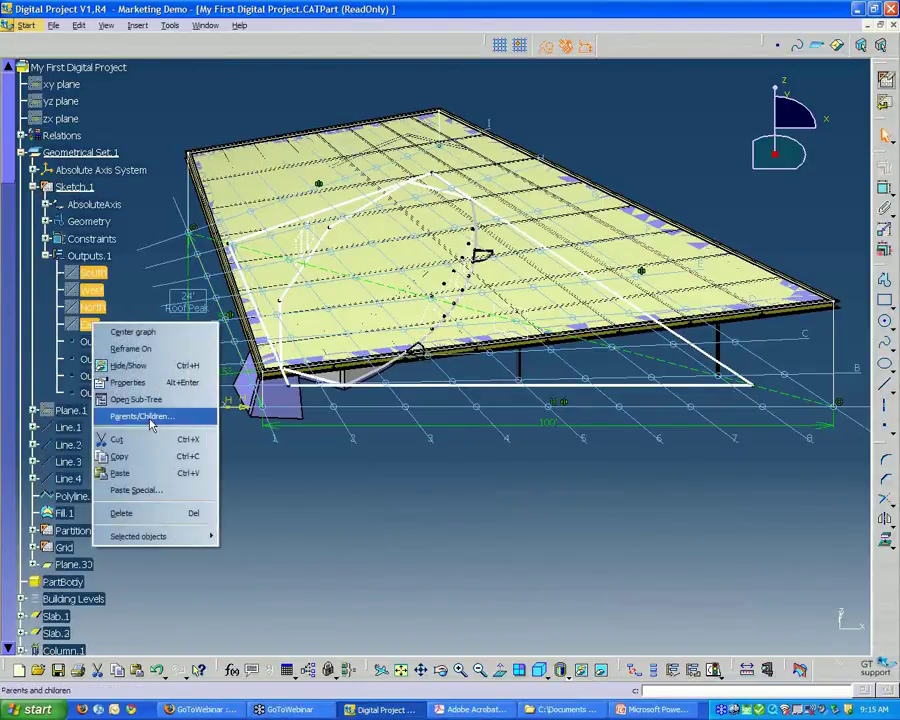
left_click(130, 366)
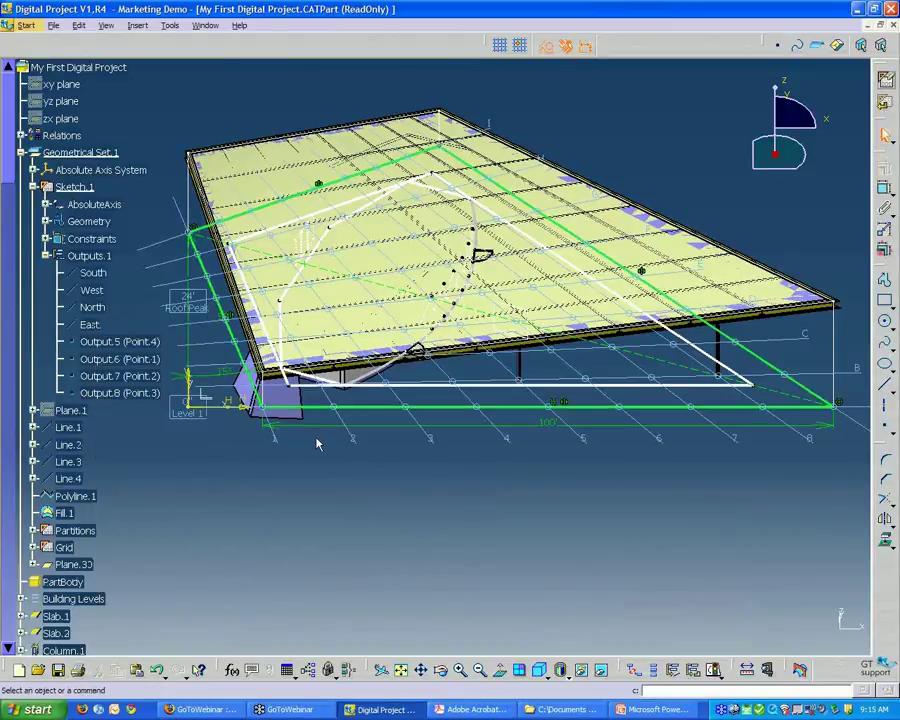
Step: Highlight the South to East outputs to locate them in the model, and clear the selection near the angle constraint
middle_click_drag(316, 384, 498, 368)
left_click(92, 272)
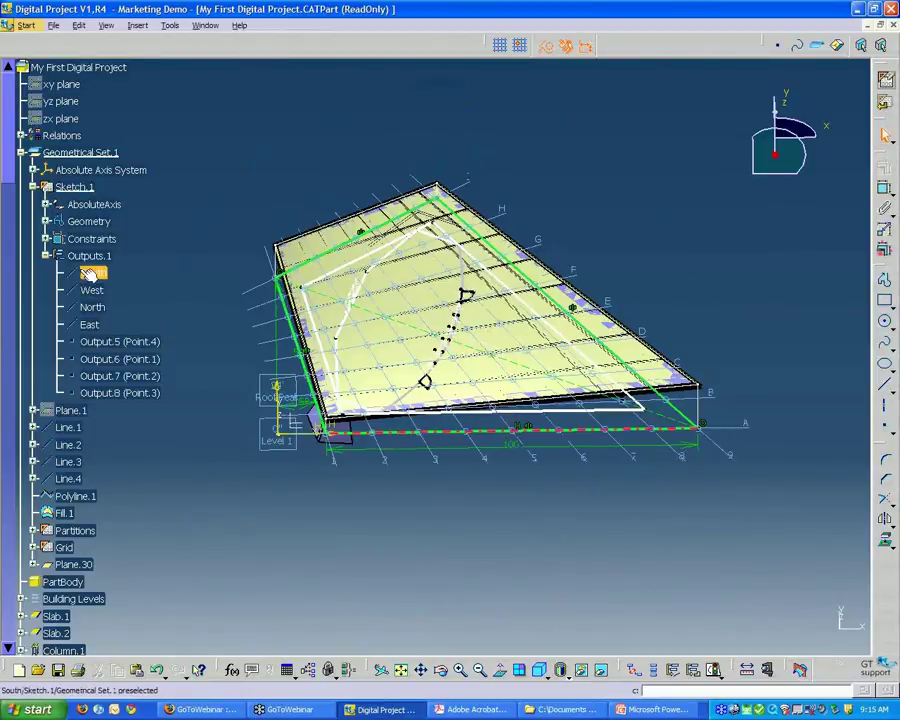
left_click(90, 323, "shift")
mouse_move(338, 428)
middle_mouse_down()
mouse_move(355, 375)
mouse_move(355, 300)
mouse_move(349, 380)
mouse_move(336, 378)
middle_mouse_up()
key("Escape")
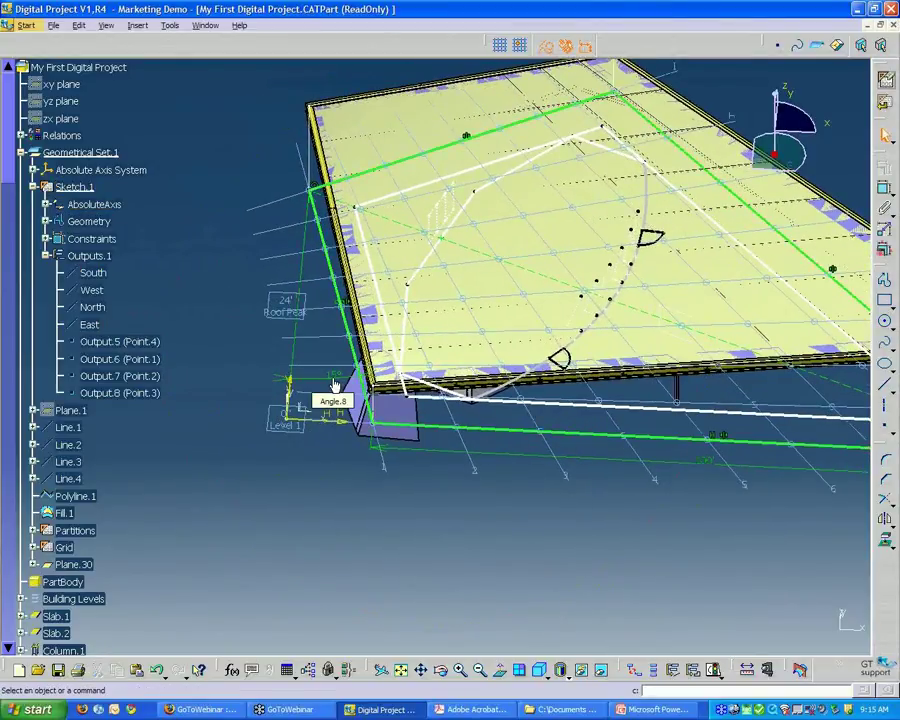
Step: Set the angle constraint near the Level 1 marker in Sketch.1 to 30 degrees
left_click(335, 384)
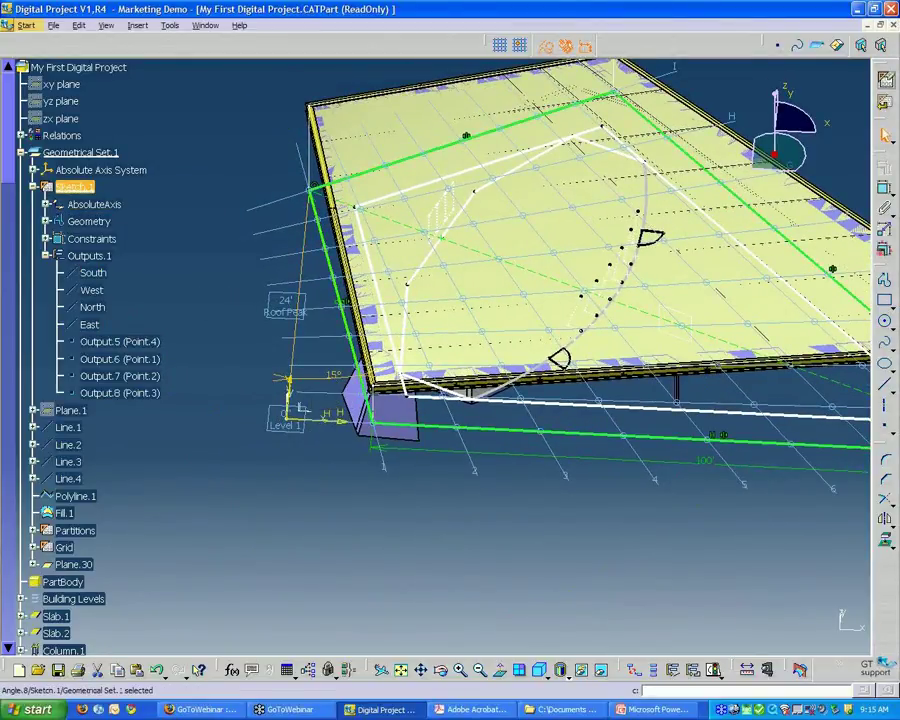
double_click(333, 378)
left_click_drag(709, 159, 523, 177)
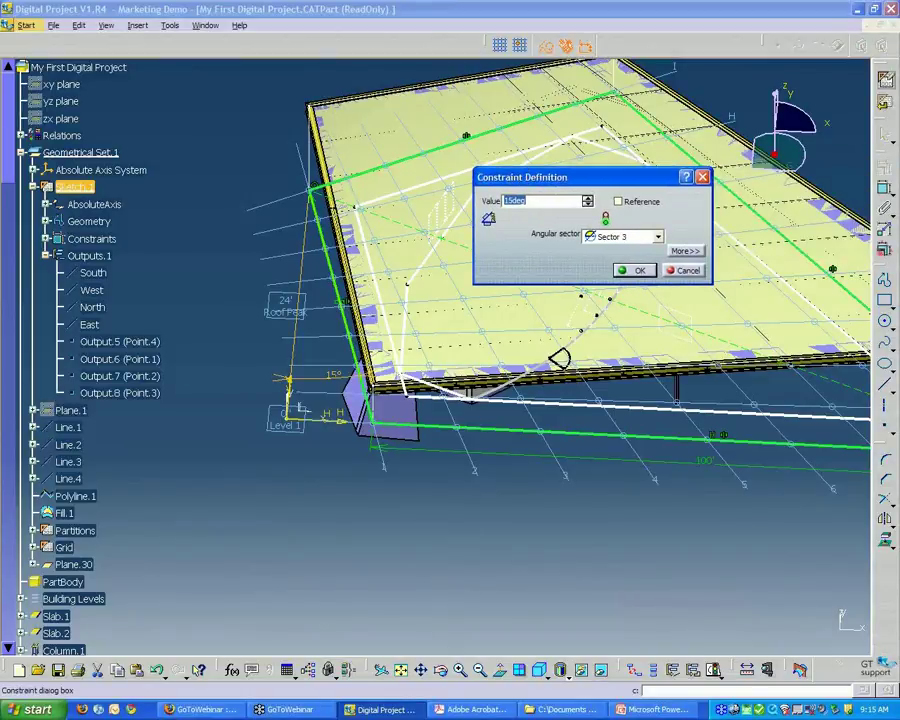
type("30")
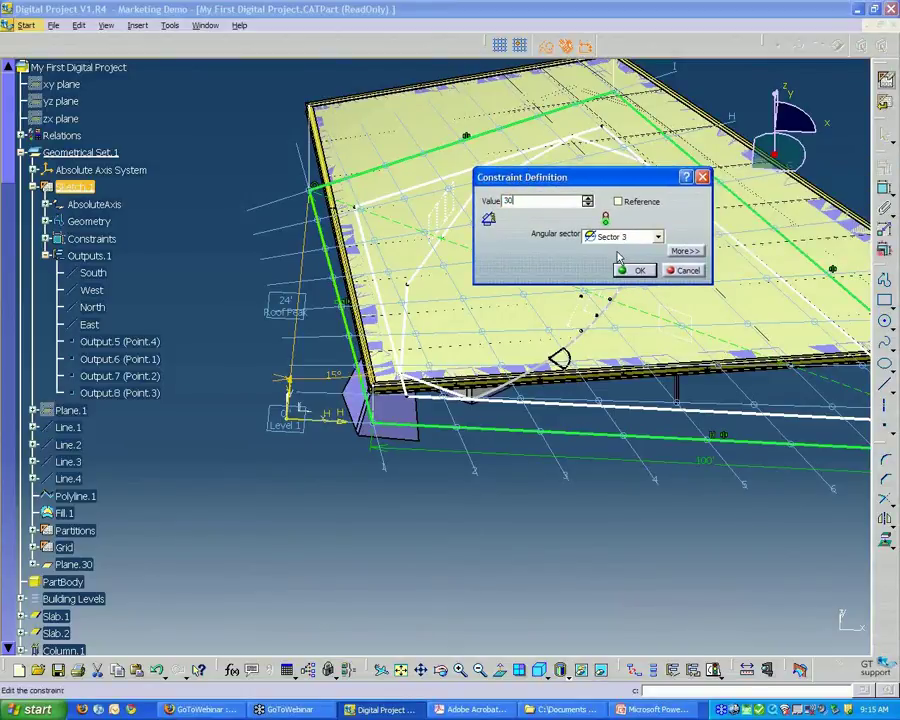
left_click(637, 272)
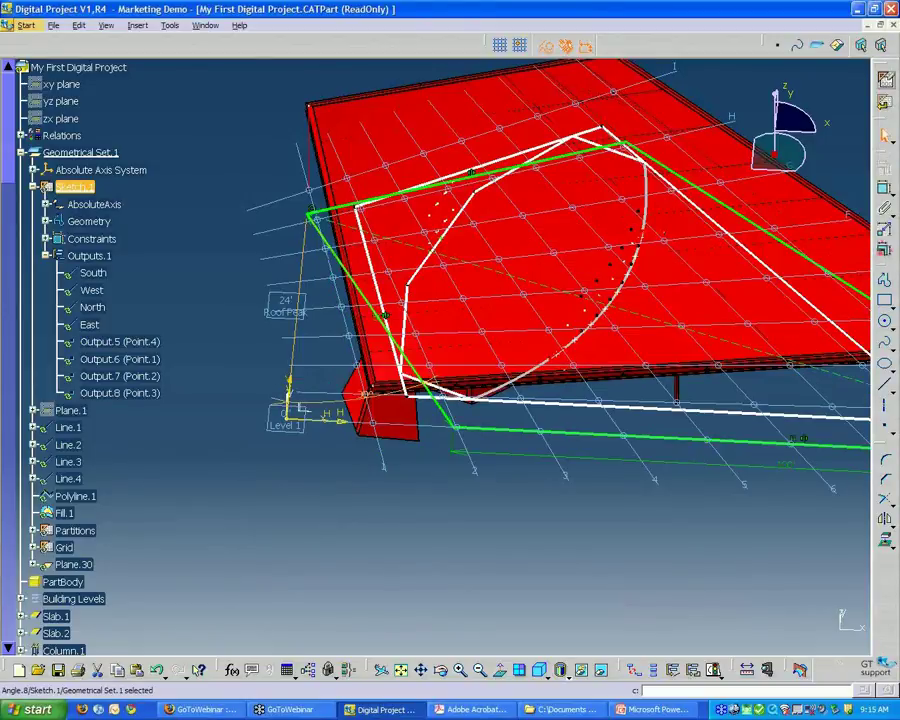
Step: Inspect the building around the changed sketch outline, and exit Sketch.1 to update the dependent model
mouse_move(540, 471)
middle_mouse_down()
mouse_move(370, 473)
mouse_move(448, 596)
mouse_move(446, 561)
mouse_move(458, 562)
middle_mouse_up()
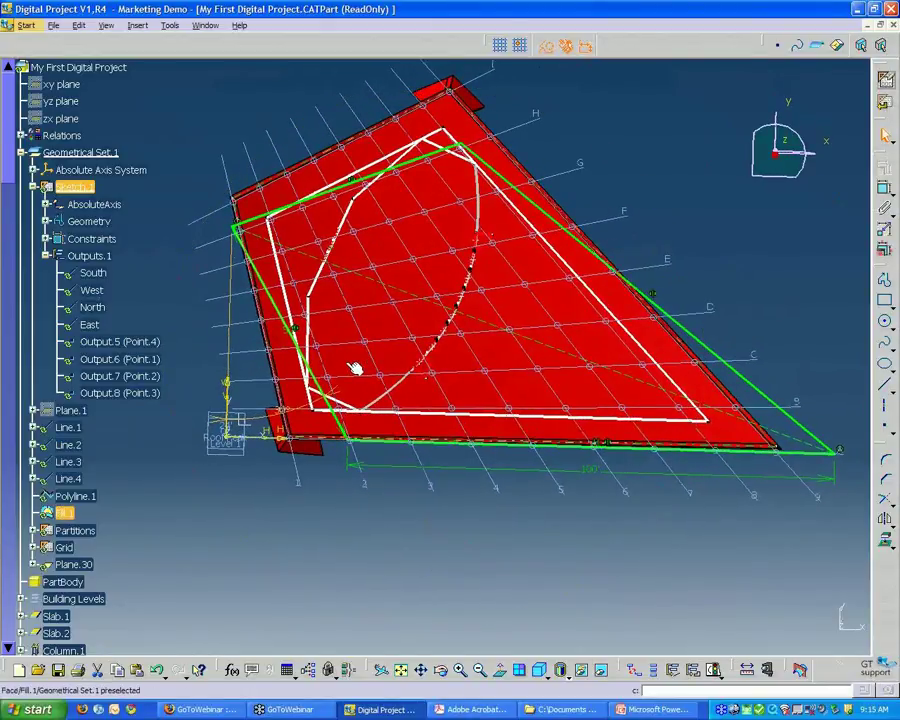
mouse_move(440, 400)
middle_mouse_down()
mouse_move(460, 366)
mouse_move(577, 558)
mouse_move(572, 613)
mouse_move(569, 396)
mouse_move(462, 287)
mouse_move(343, 347)
mouse_move(388, 338)
middle_mouse_up()
mouse_move(300, 420)
middle_mouse_down()
mouse_move(295, 440)
mouse_move(410, 476)
middle_mouse_up()
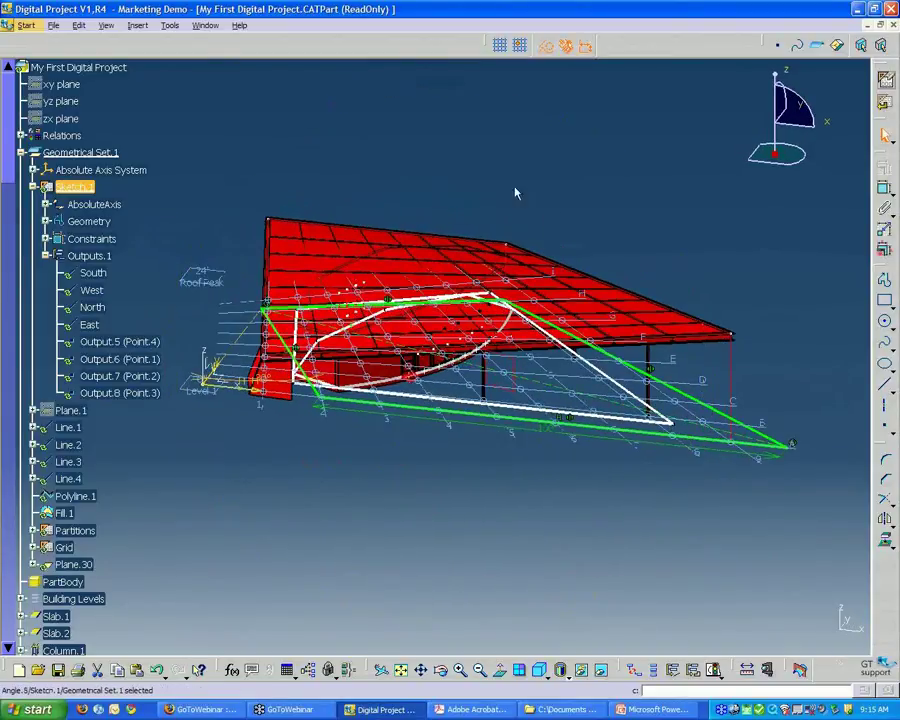
mouse_move(355, 375)
middle_mouse_down()
mouse_move(370, 360)
mouse_move(388, 376)
mouse_move(480, 318)
middle_mouse_up()
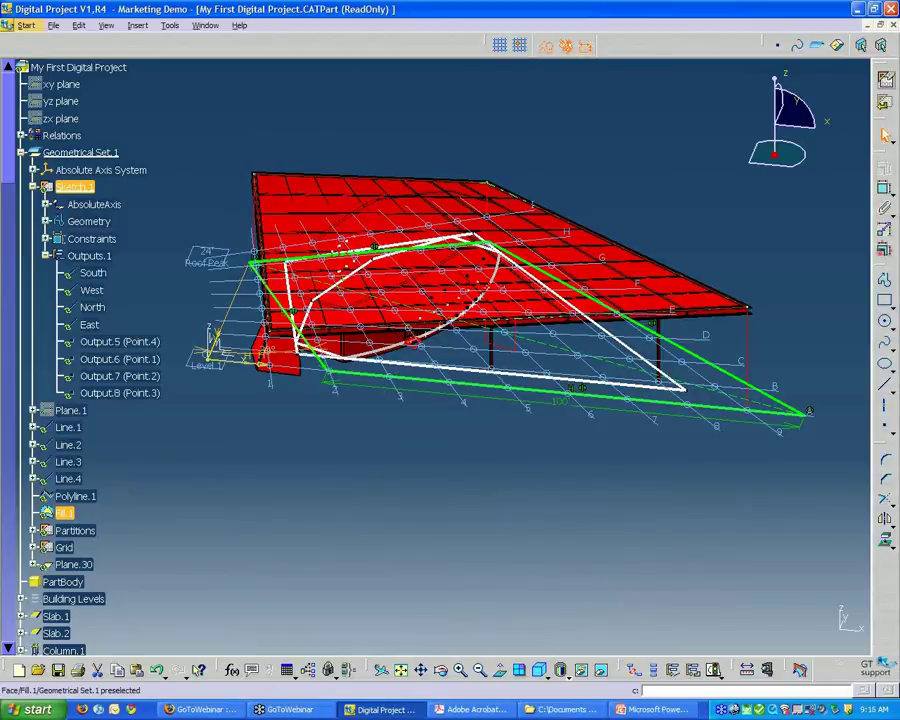
left_click(372, 152)
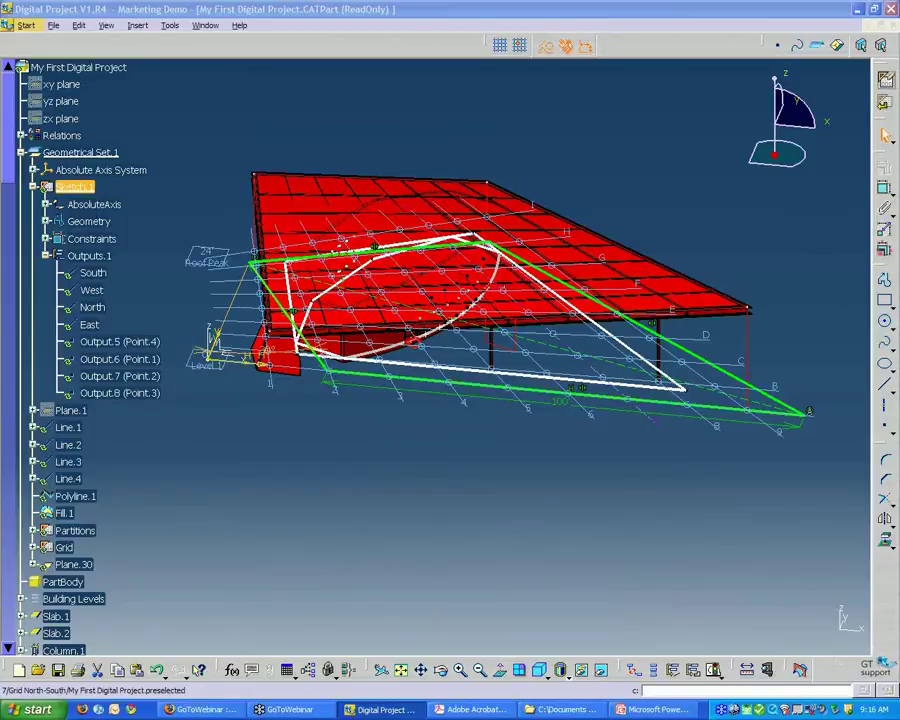
left_click(886, 108)
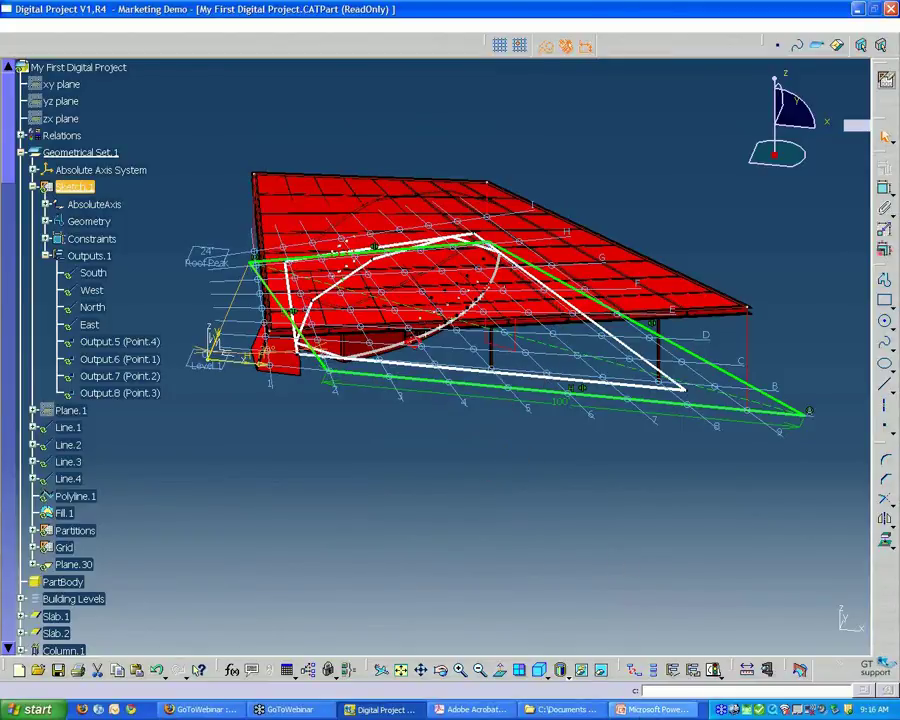
Step: Switch to PowerPoint, show slide 7 with the Webinar 1 question, and highlight the word "site" in it
left_click(648, 710)
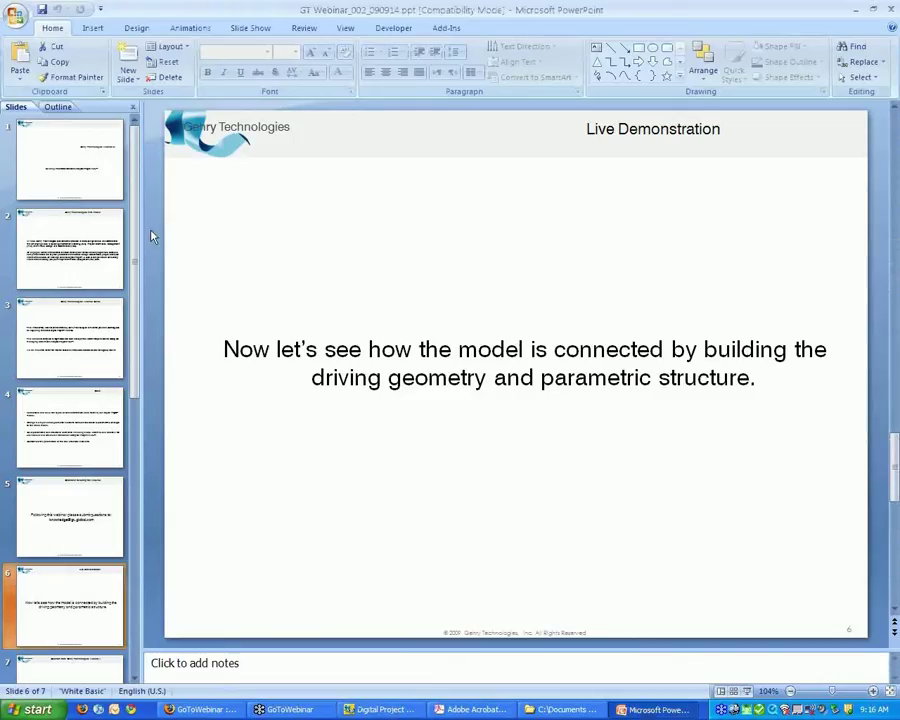
scroll(32, 597, "down", 2)
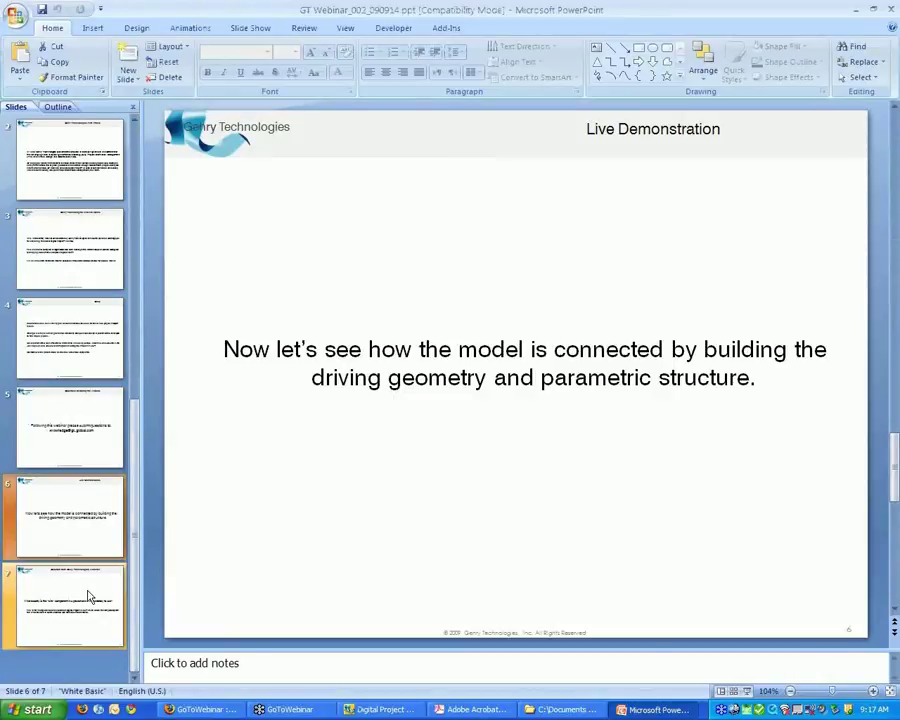
left_click(32, 597)
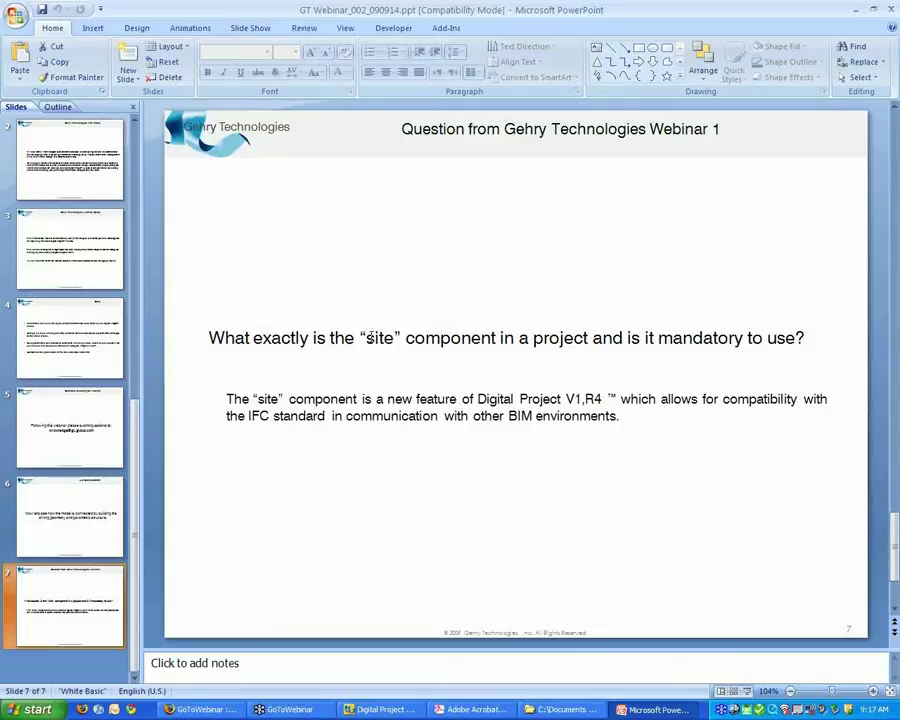
left_click_drag(368, 337, 393, 340)
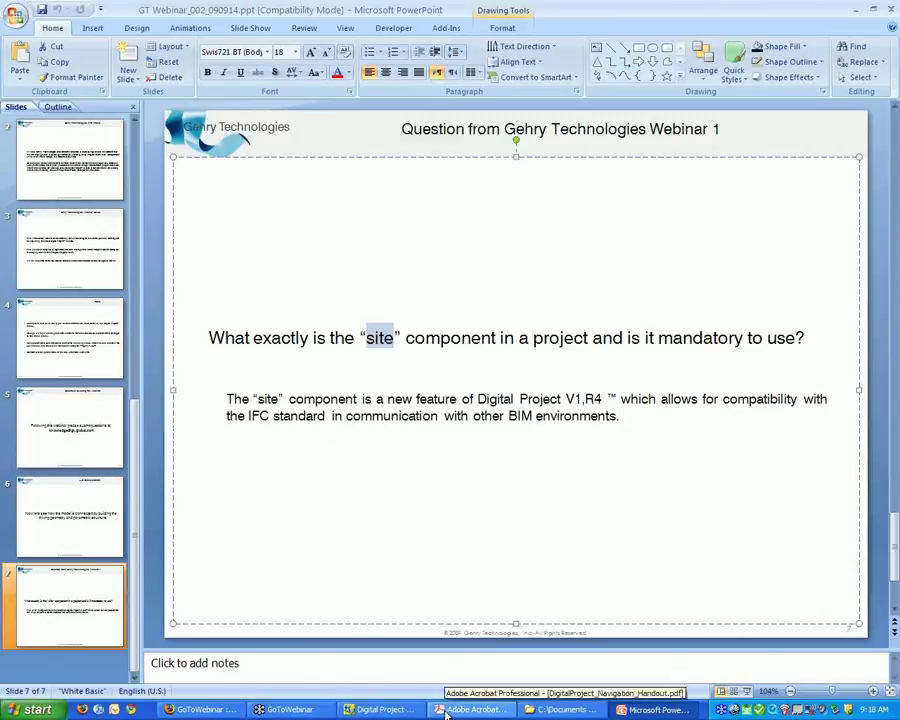
Step: Switch to Firefox and read the Insert a Site page of the Functional Architecture documentation, with a look at the gtwiki main page
left_click(225, 710)
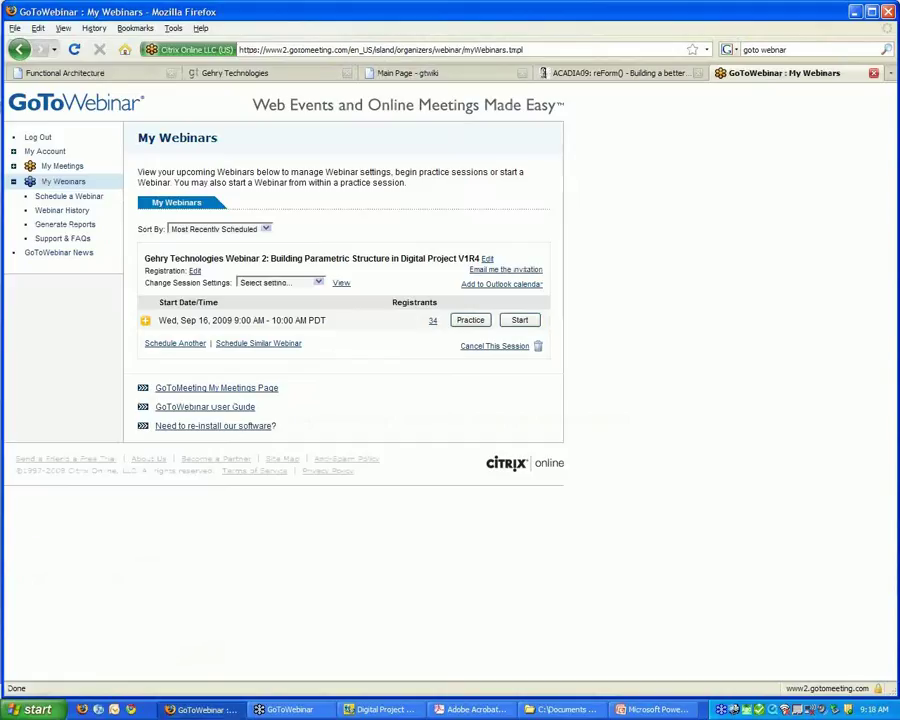
left_click(30, 77)
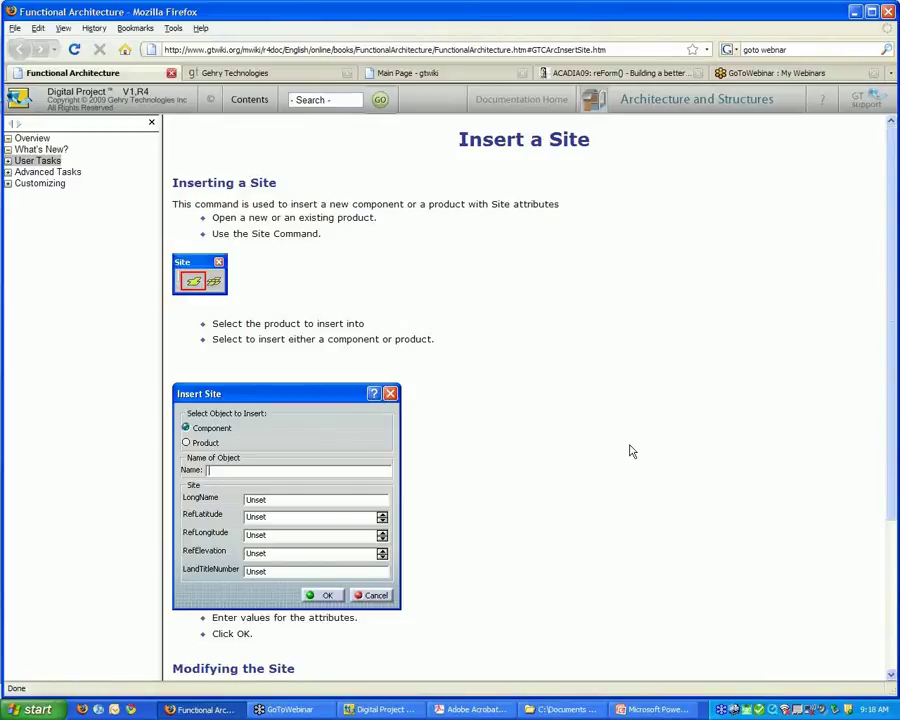
scroll(630, 451, "down", 3)
scroll(630, 451, "down", 1)
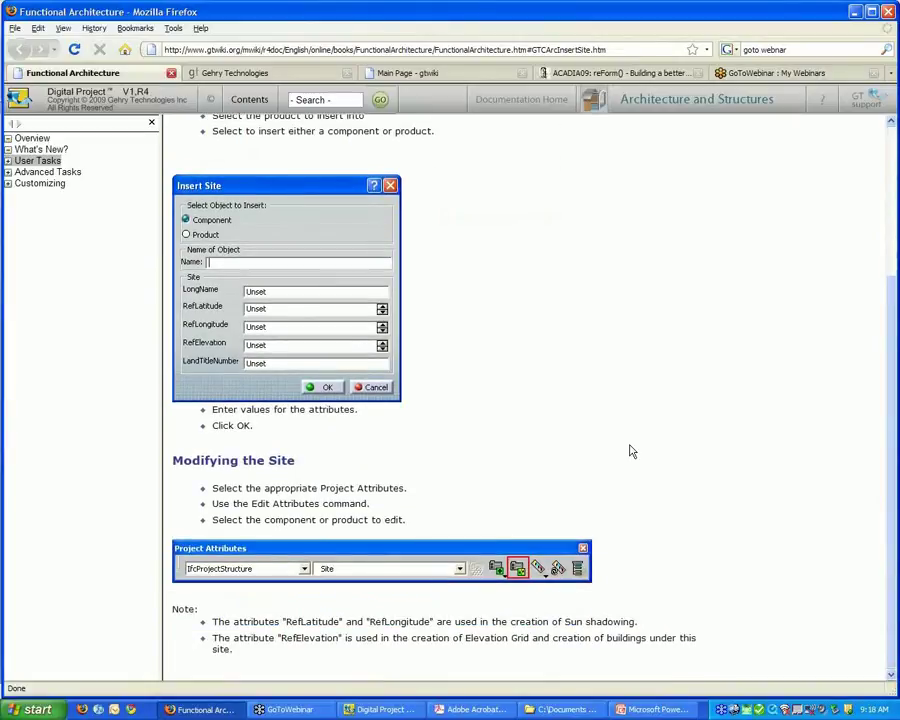
scroll(505, 437, "up", 1)
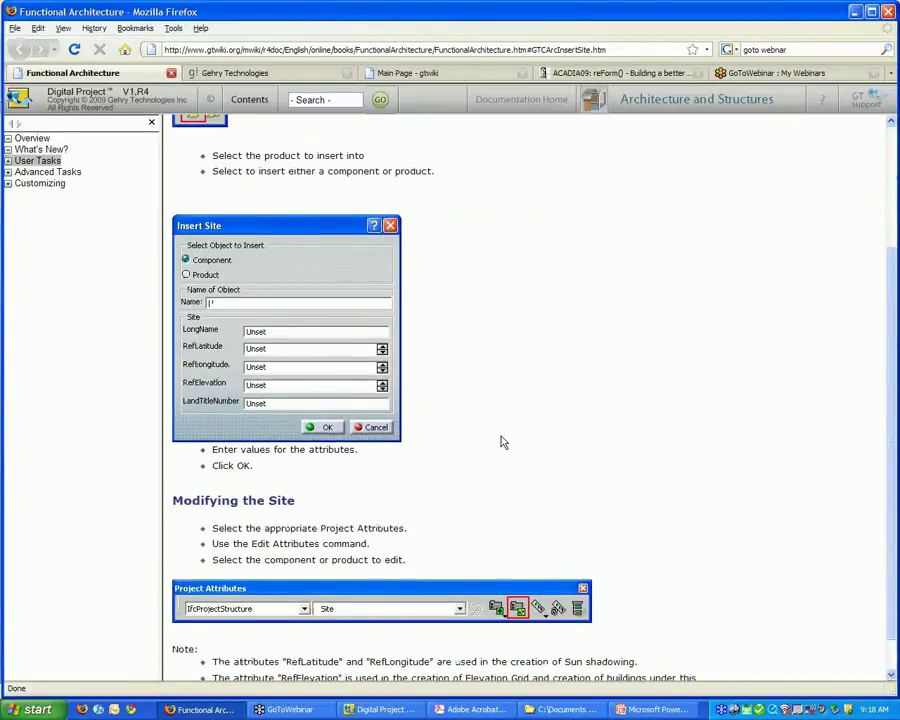
scroll(500, 438, "up", 3)
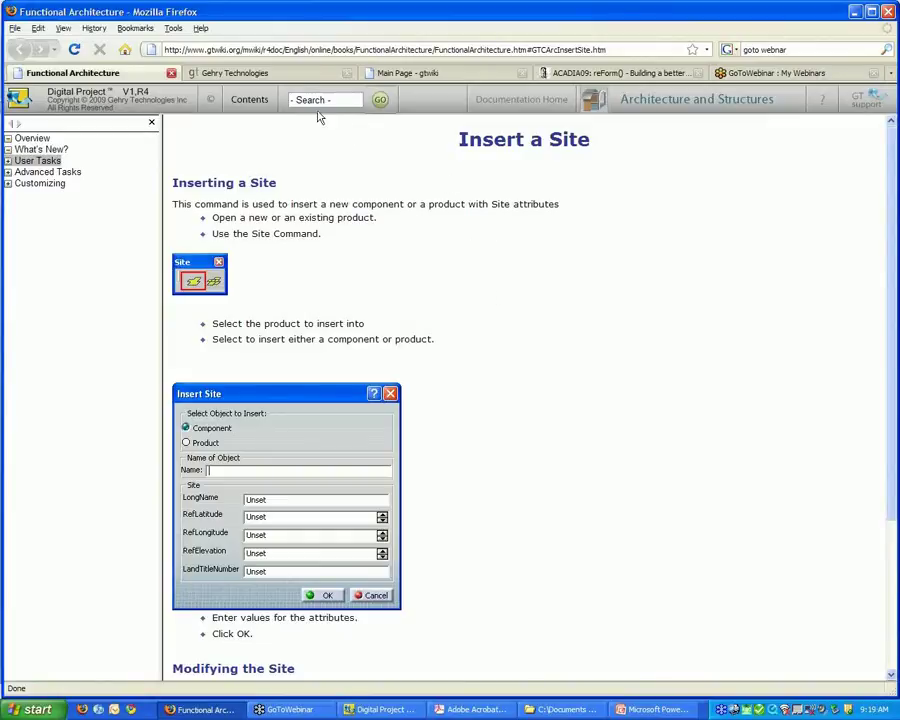
left_click(430, 74)
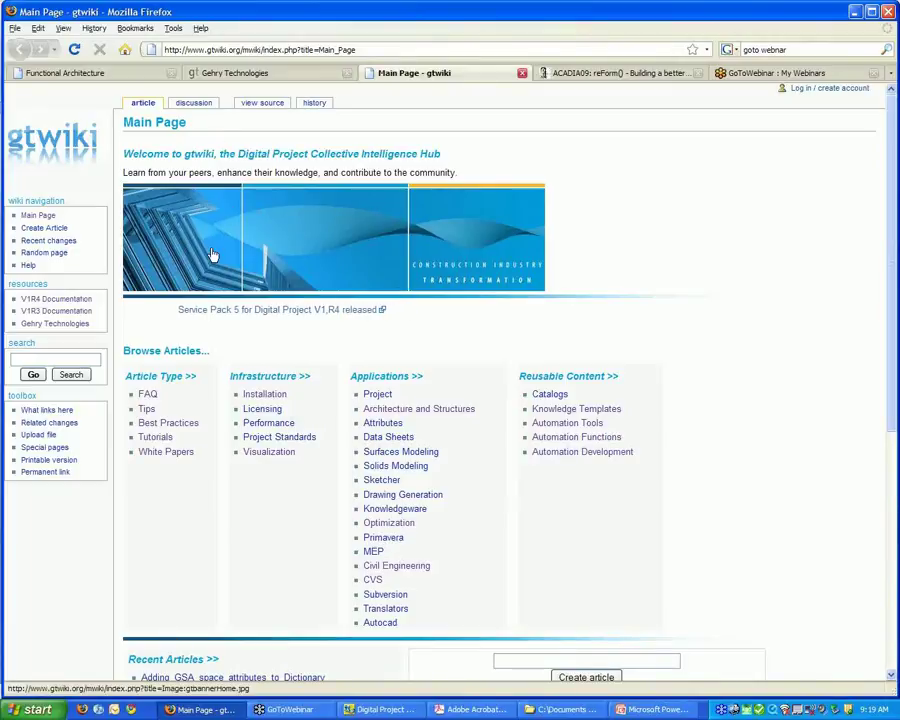
left_click(100, 78)
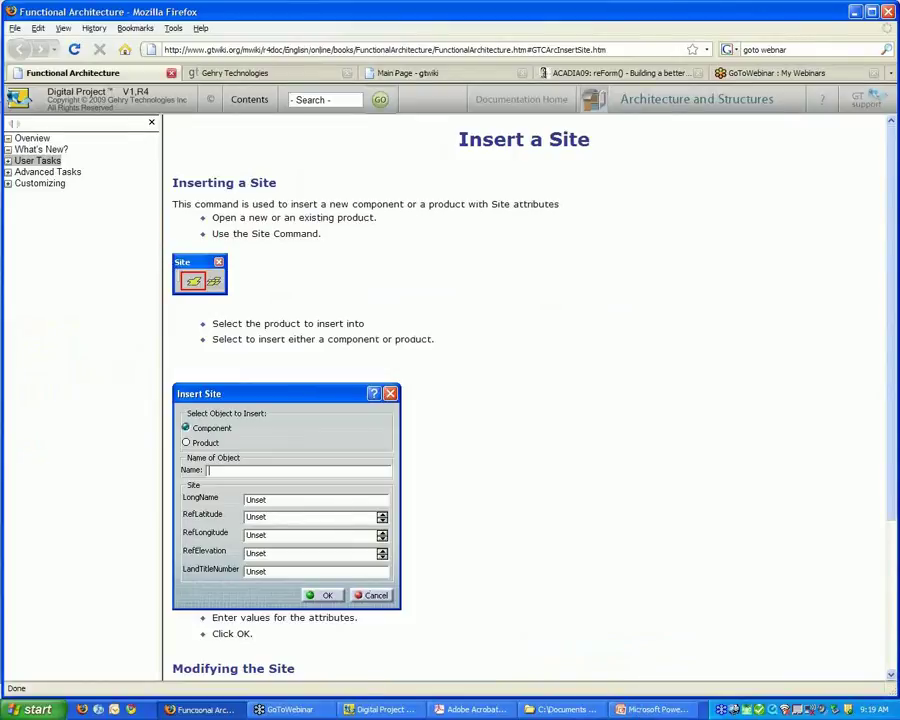
Step: Switch back to Digital Project and examine the updated roof, its framing underneath and the supporting columns
left_click(380, 710)
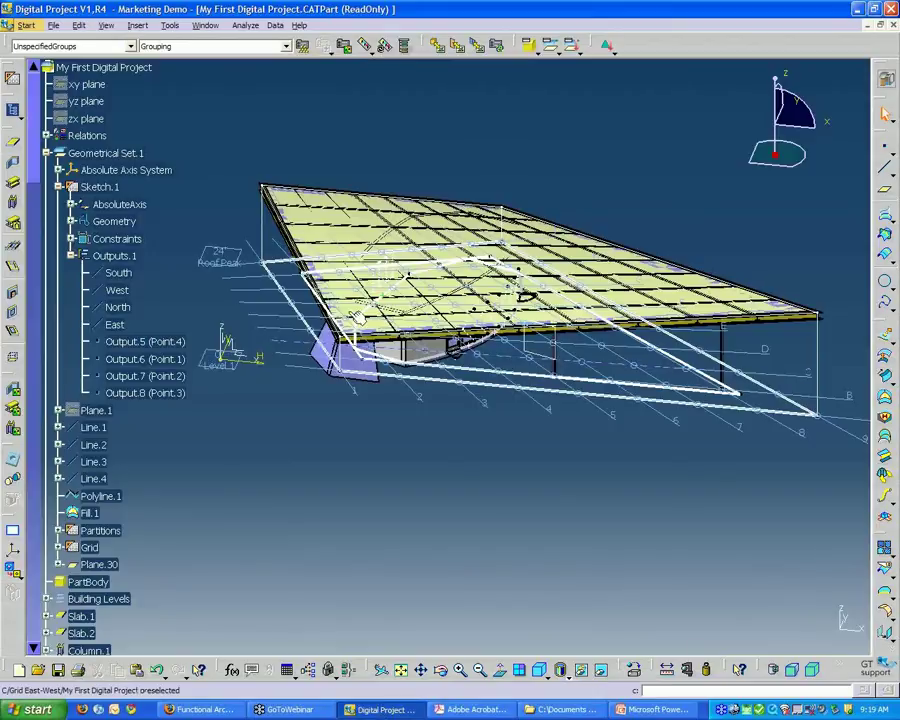
middle_click_drag(583, 444, 514, 462)
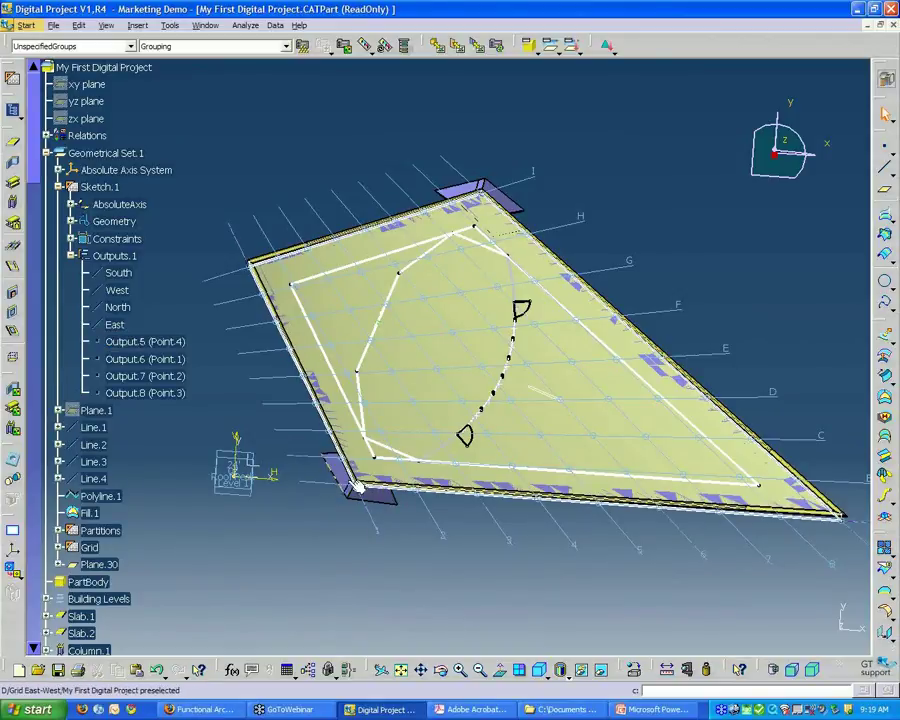
middle_click_drag(385, 451, 357, 495)
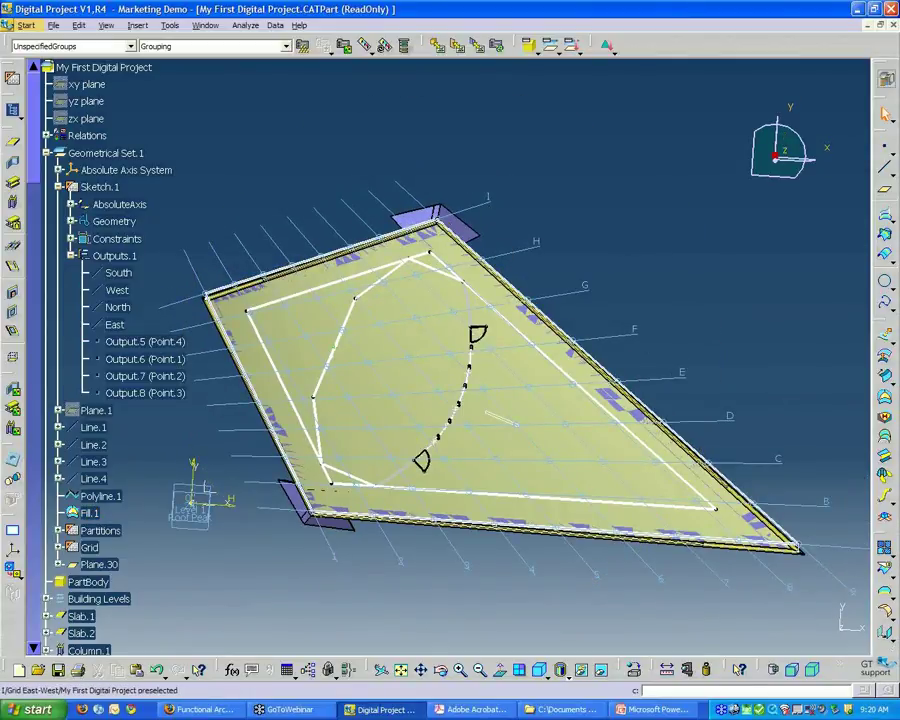
middle_click_drag(505, 358, 437, 290)
middle_click_drag(580, 478, 680, 310)
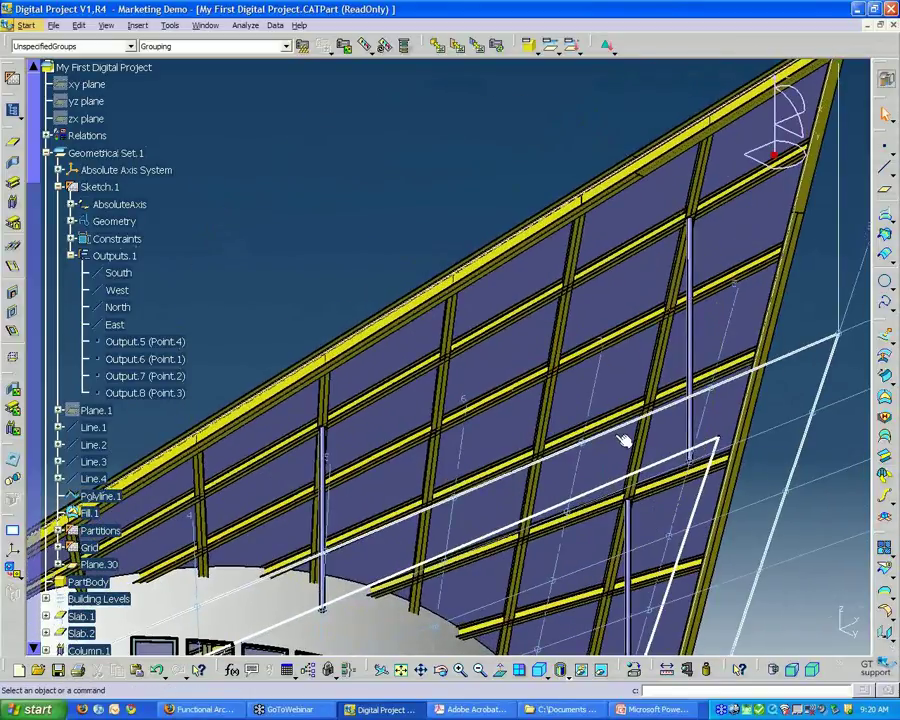
middle_click_drag(623, 437, 563, 142)
middle_click_drag(572, 300, 486, 150)
middle_click_drag(574, 150, 484, 322)
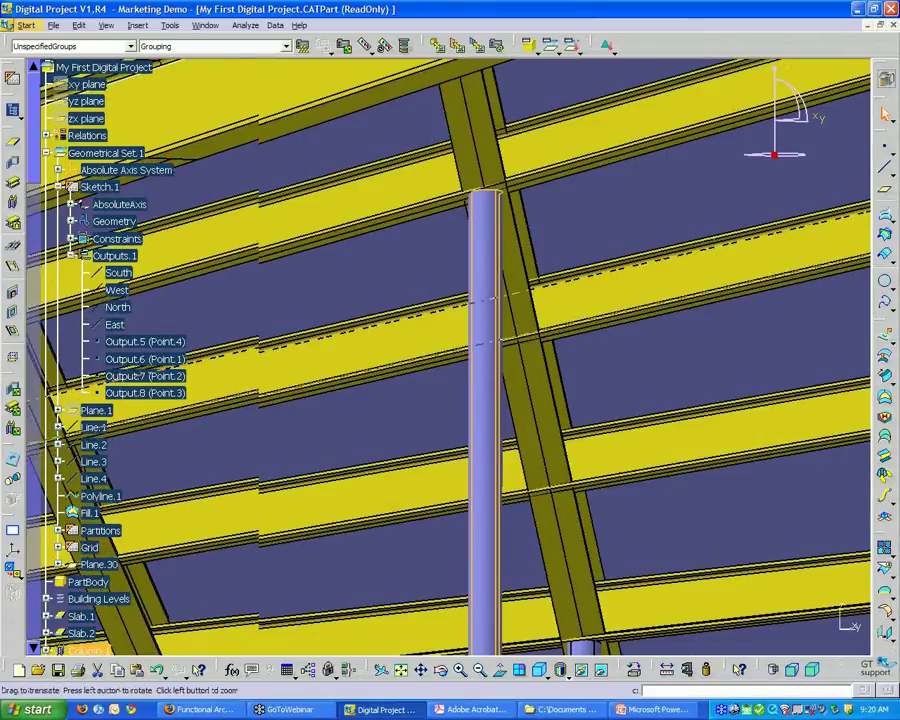
middle_click_drag(490, 300, 380, 427)
middle_click_drag(286, 525, 386, 570)
middle_click_drag(300, 465, 406, 478)
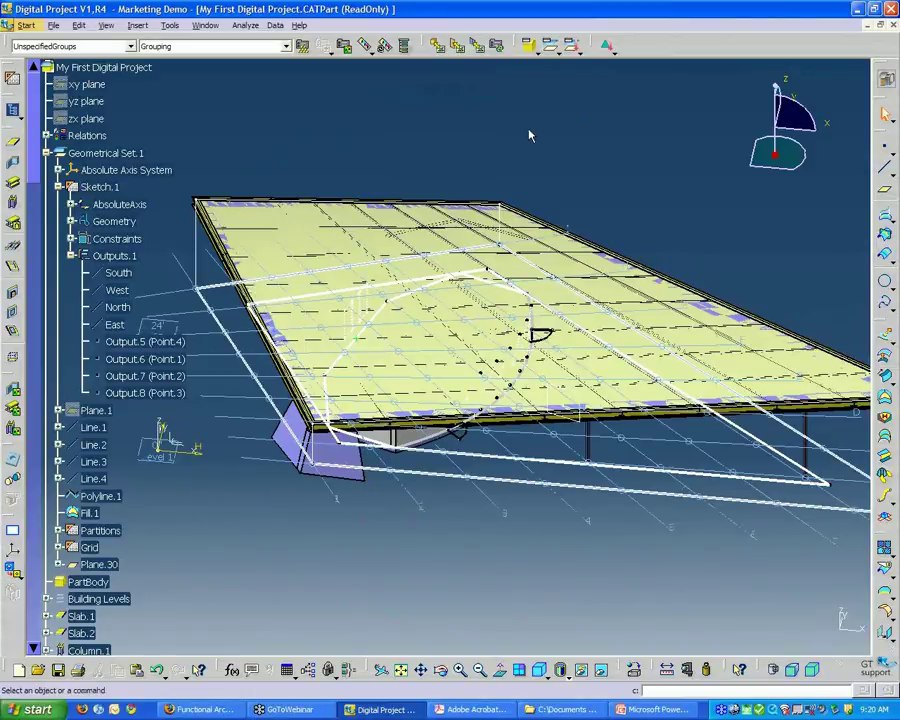
Step: Collapse Sketch.1 in the specification tree and view the whole building with its grid from above
left_click(59, 187)
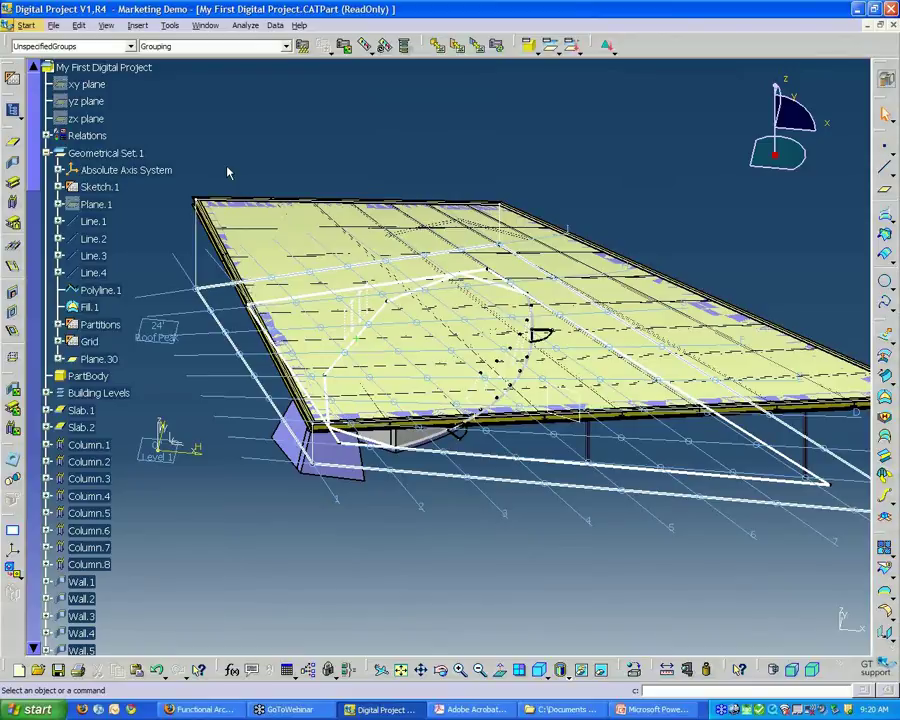
middle_click_drag(572, 406, 514, 392)
middle_click_drag(492, 328, 448, 344)
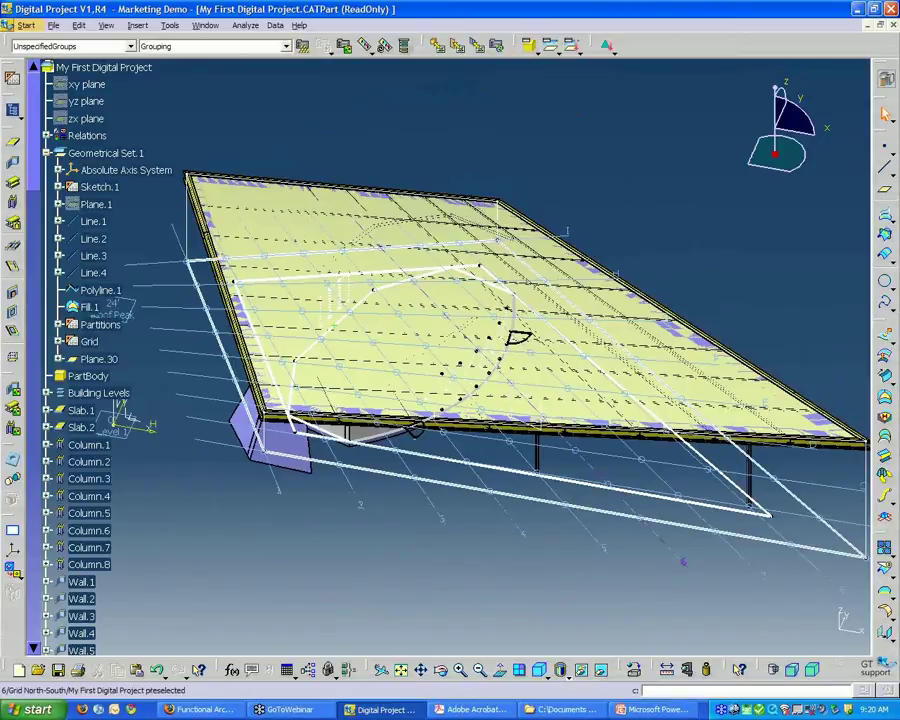
middle_click_drag(470, 275, 494, 250)
middle_click_drag(650, 199, 620, 240)
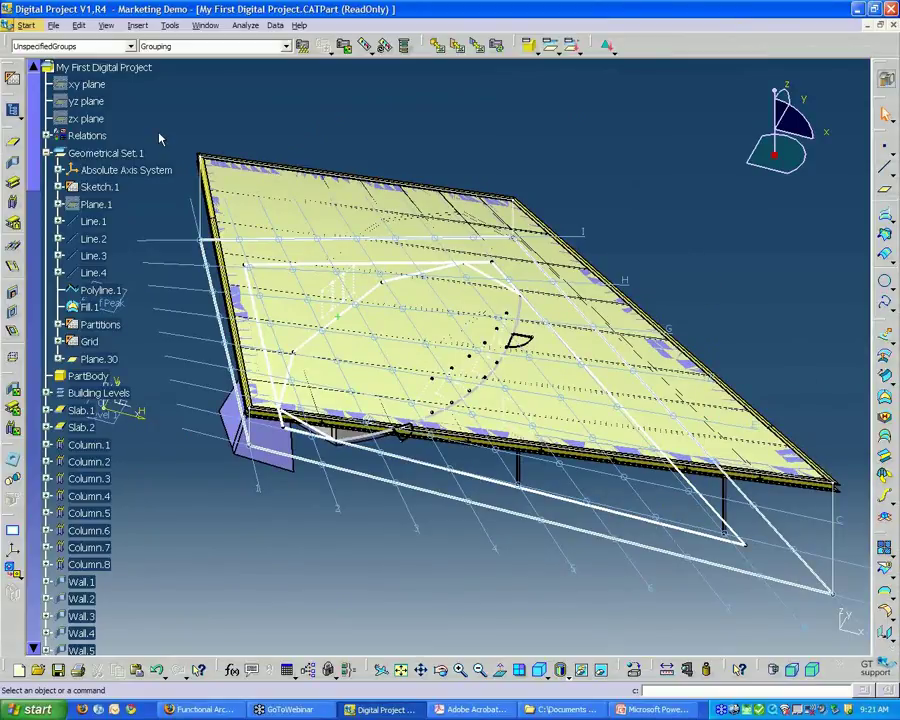
Step: Start a new document and choose Part as its type
left_click(55, 25)
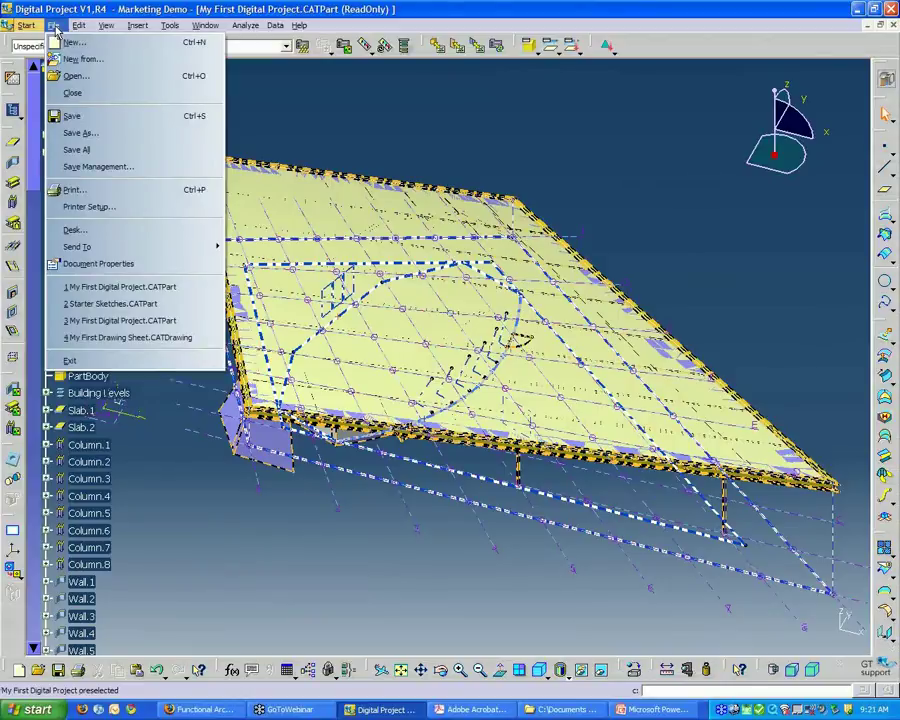
left_click(55, 27)
left_click(55, 27)
left_click(55, 27)
left_click(62, 43)
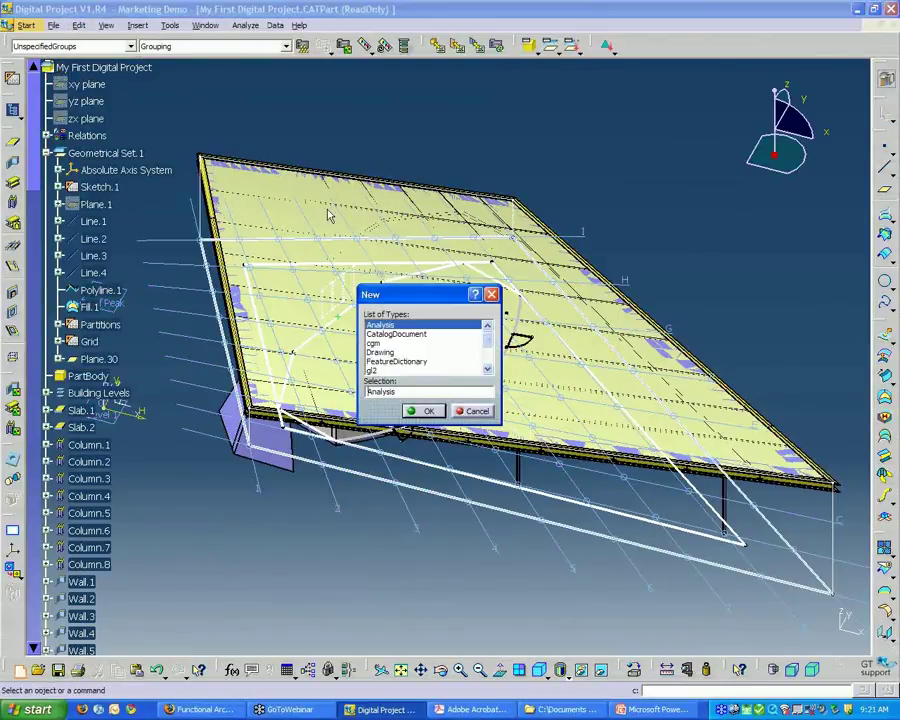
left_click(489, 369)
left_click(489, 369)
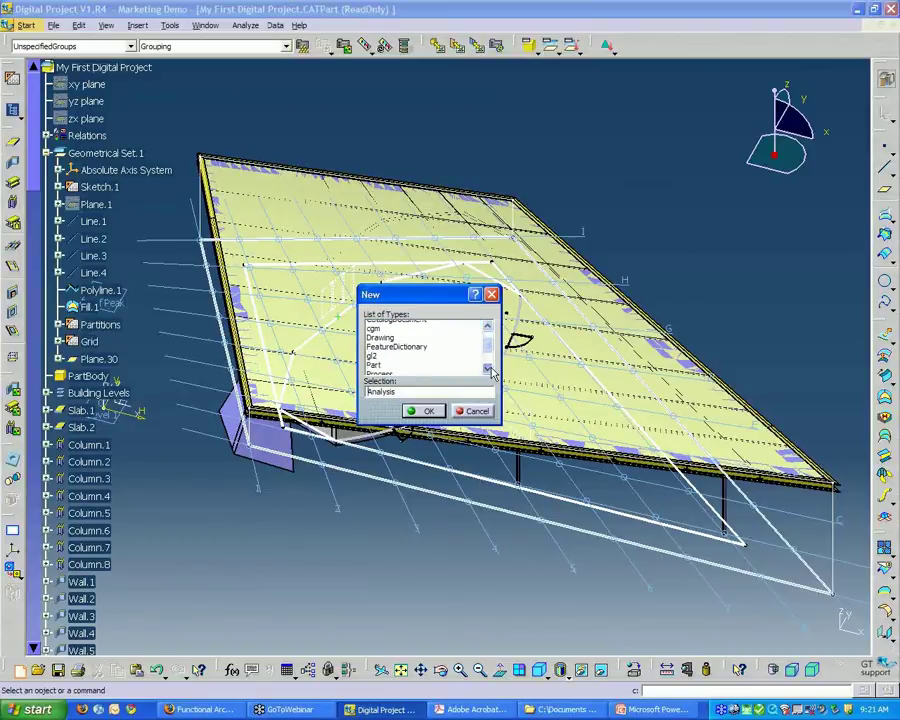
left_click(418, 361)
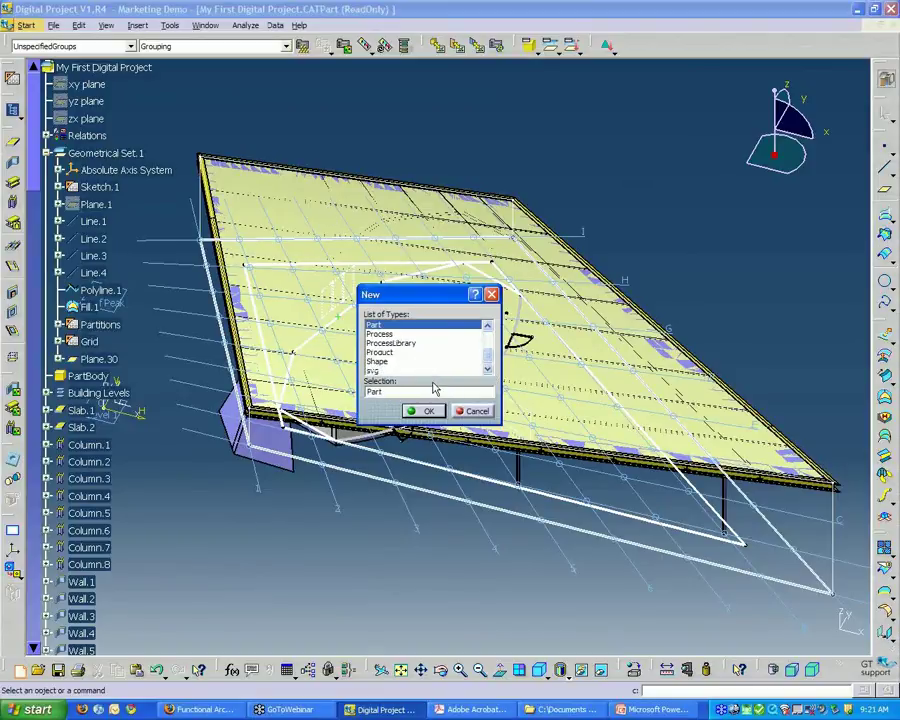
left_click(488, 362)
double_click(366, 391)
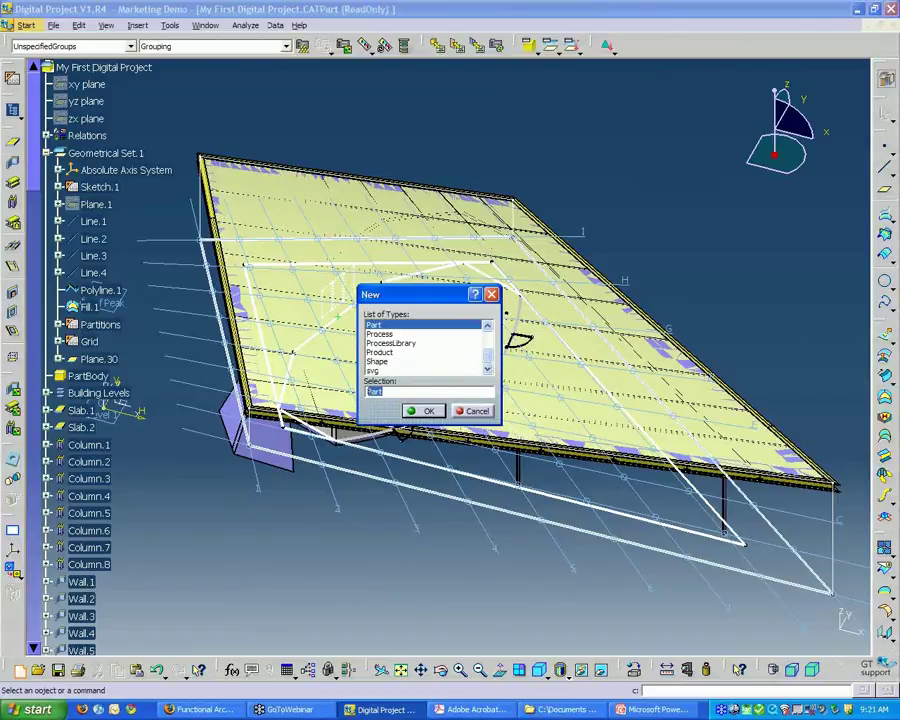